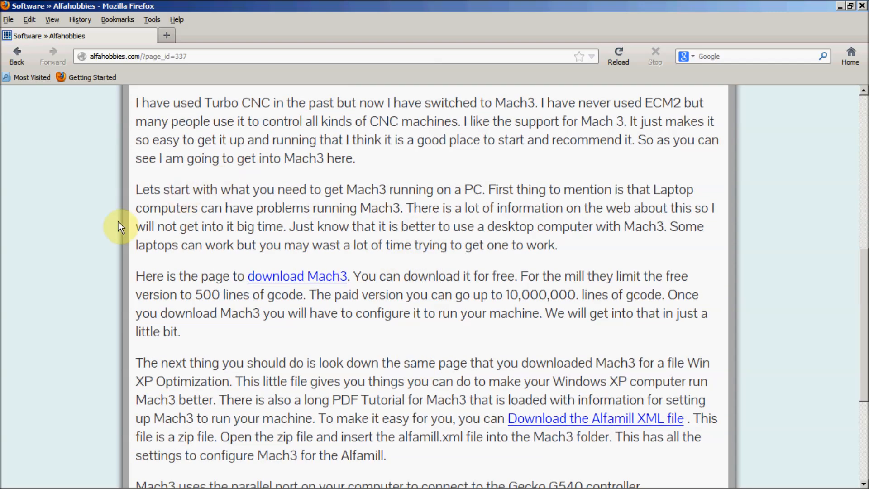
- Go to the Mach3 download page and save the Lockdown release Mach3 R3.043.066 installer
left_click(313, 278)
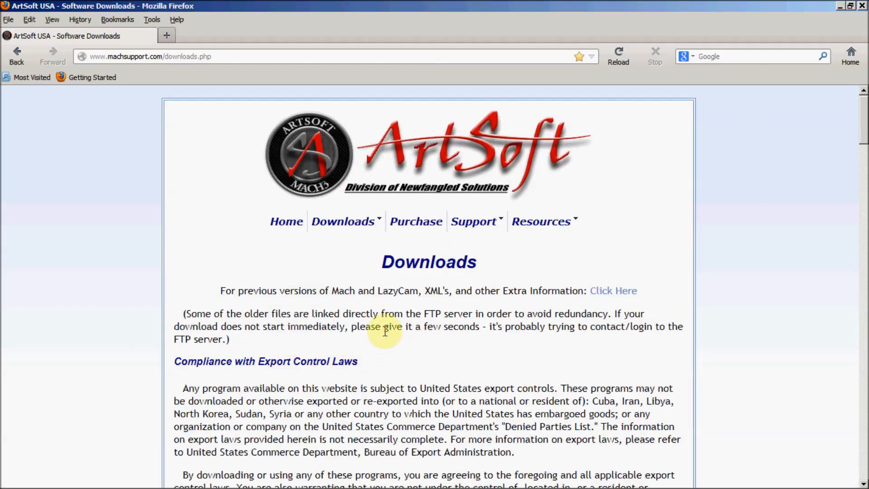
scroll(449, 342, "down", 5)
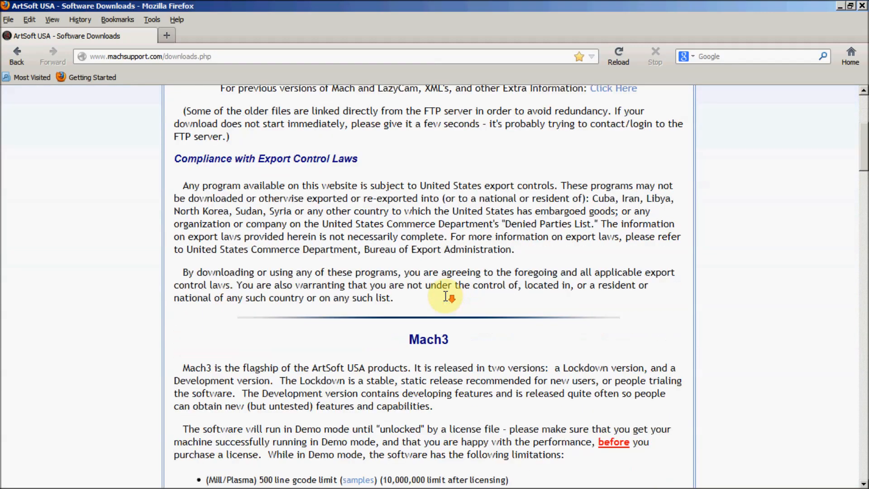
scroll(446, 295, "down", 7)
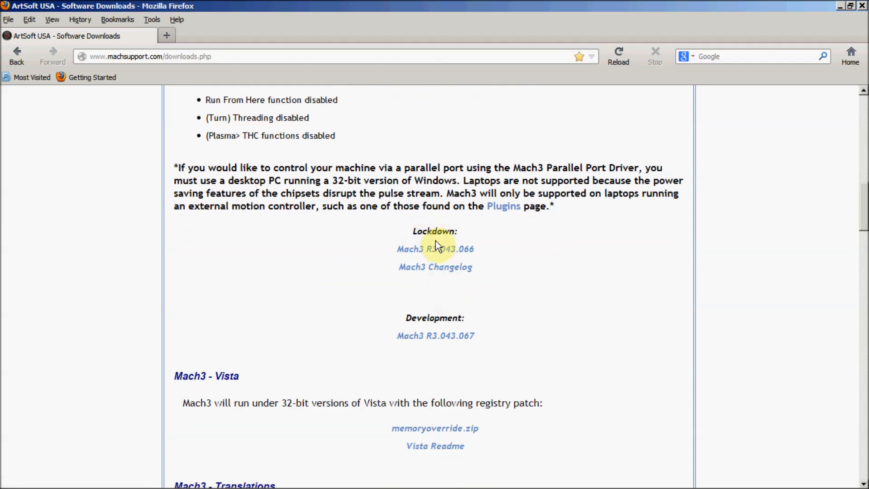
left_click(457, 252)
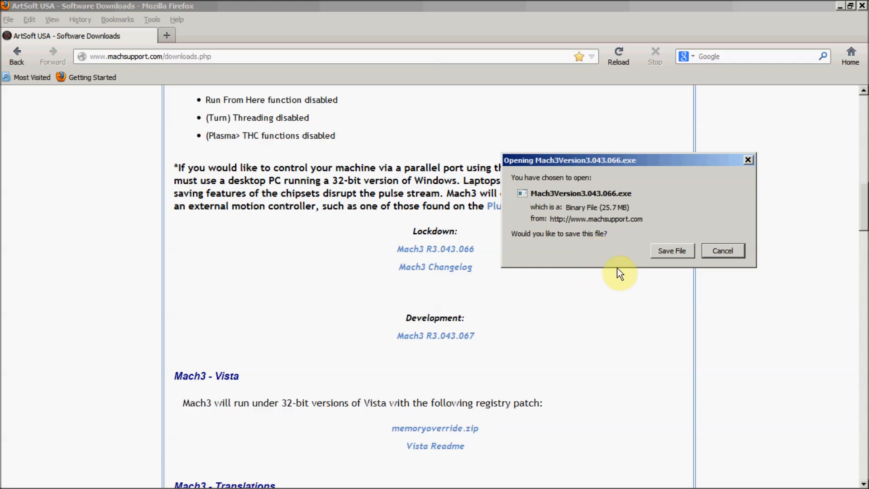
left_click(682, 252)
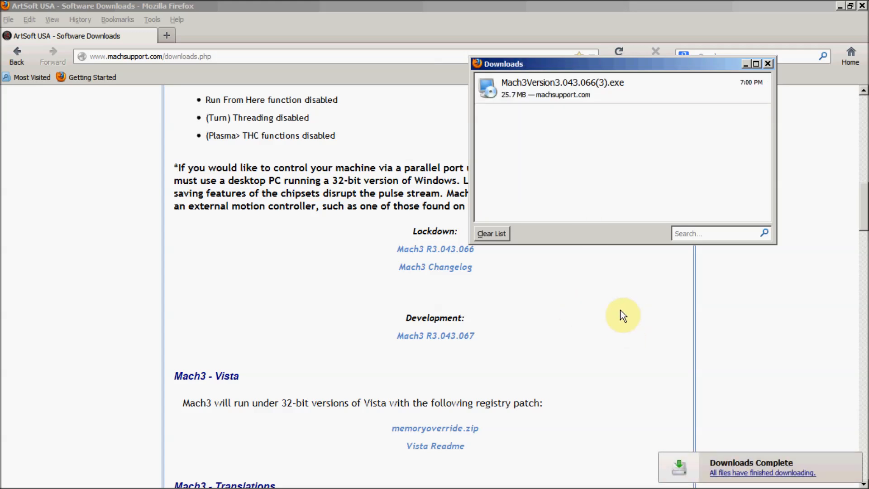
- Launch the downloaded Mach3Version3.043.066(3).exe, close the browser and allow the installer to run
left_click(558, 85)
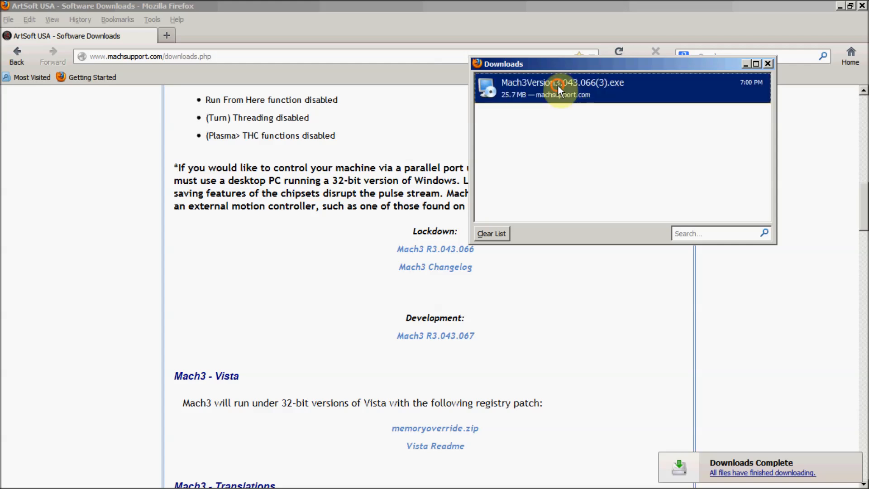
double_click(558, 86)
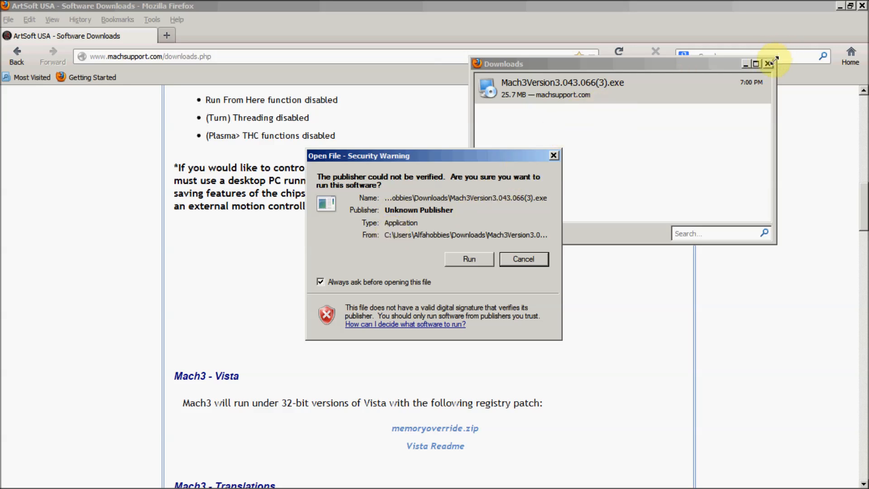
left_click(863, 5)
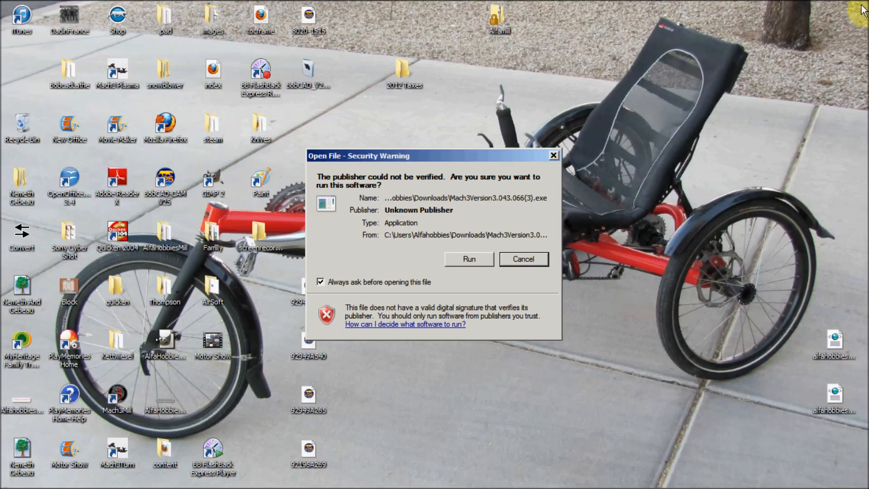
left_click(471, 259)
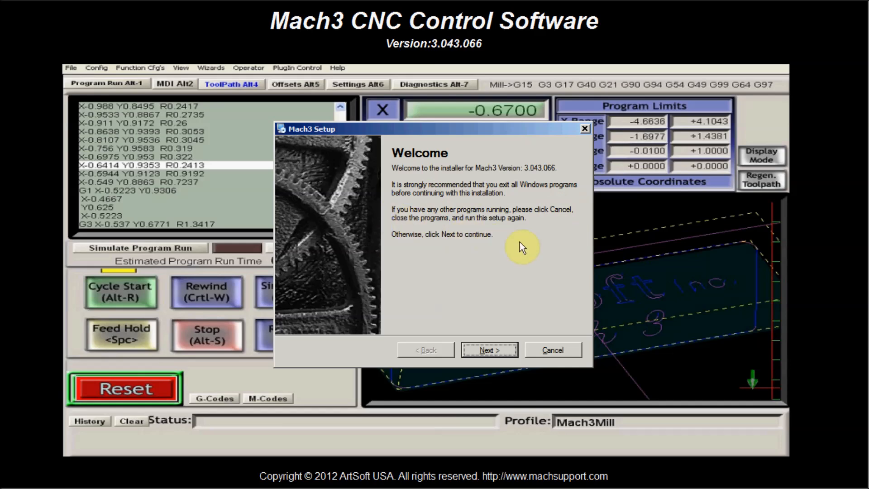
- Start the Mach3 setup, agree to the license terms and accept C:\Mach3 as the installation folder
left_click(498, 347)
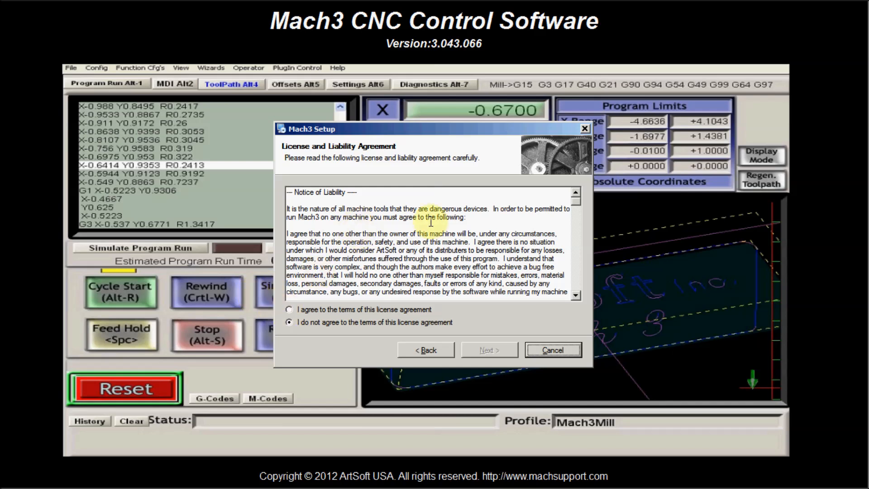
left_click(288, 310)
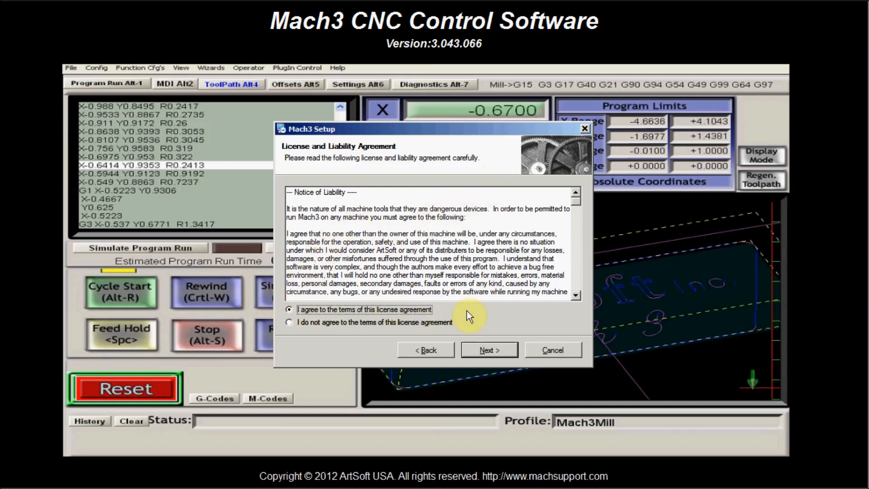
left_click(500, 354)
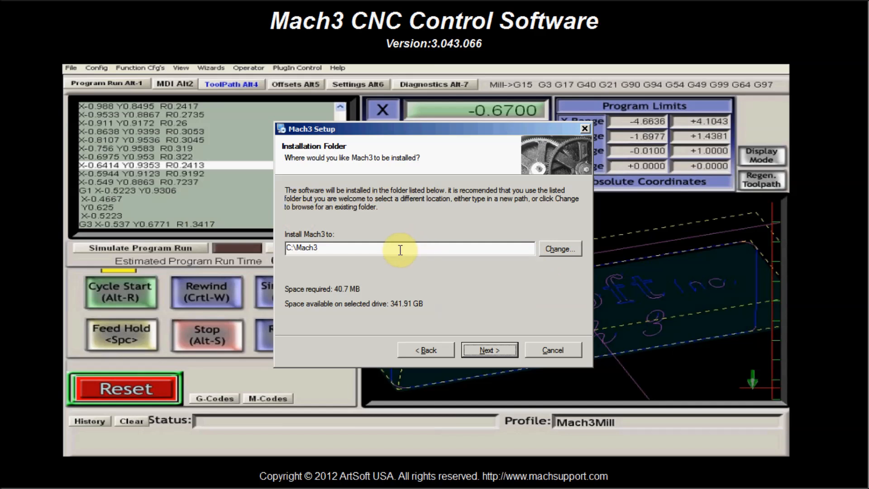
left_click(499, 349)
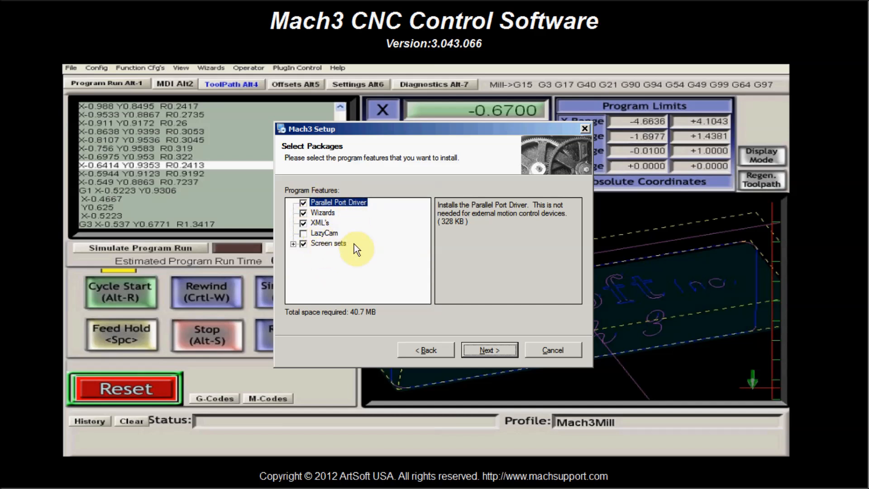
- Accept the default program features, skip creating custom profiles and start the Mach3 installation
left_click(487, 350)
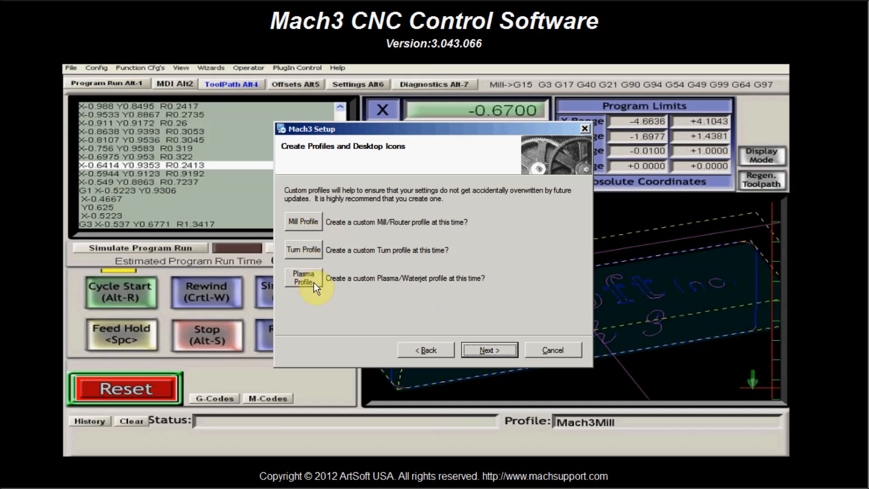
left_click(496, 351)
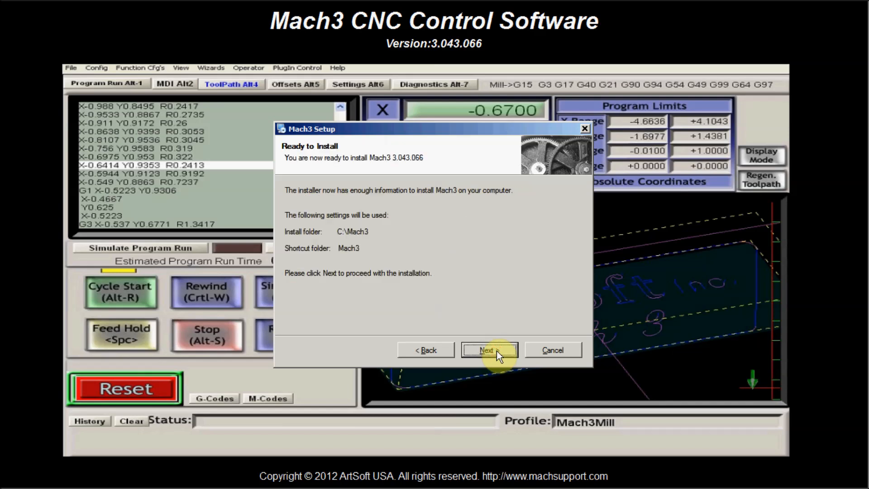
left_click(496, 352)
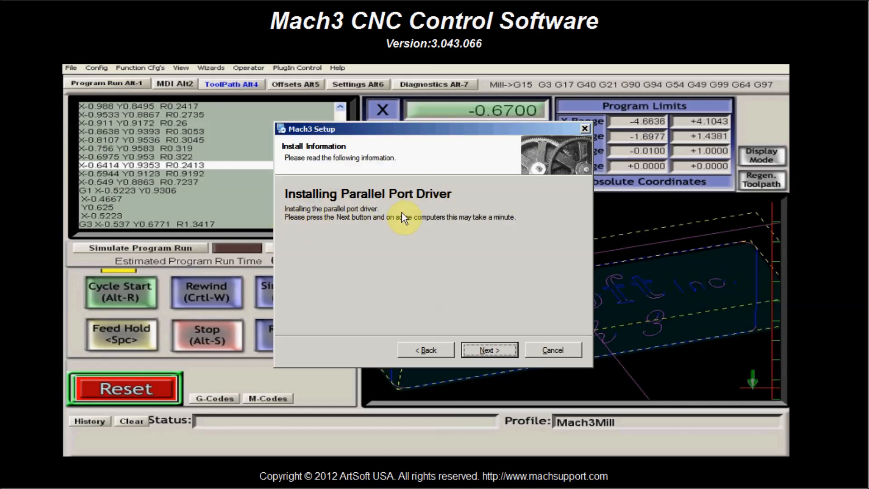
- Install the parallel port driver, dismiss the DriverTest message and finish the Mach3 setup
left_click(485, 348)
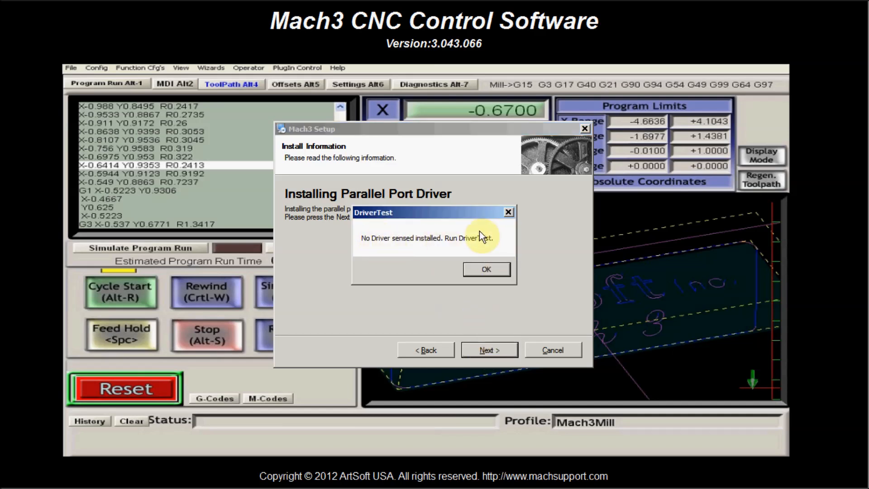
left_click(487, 270)
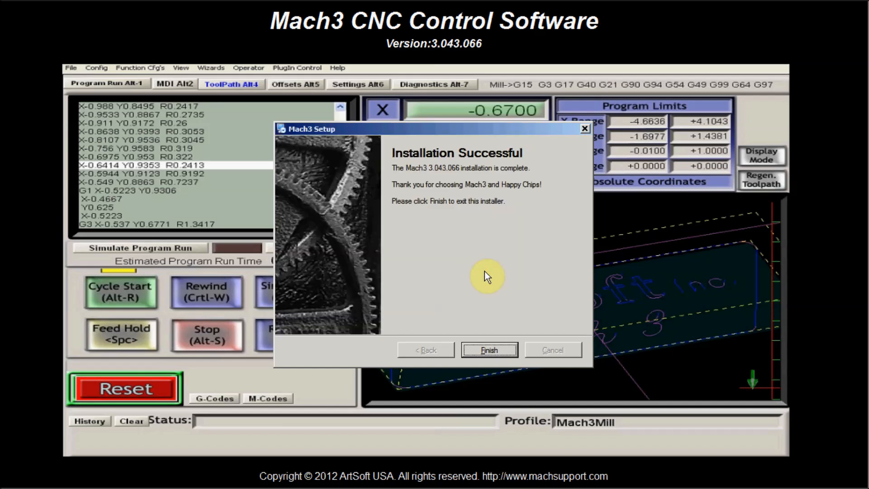
left_click(489, 350)
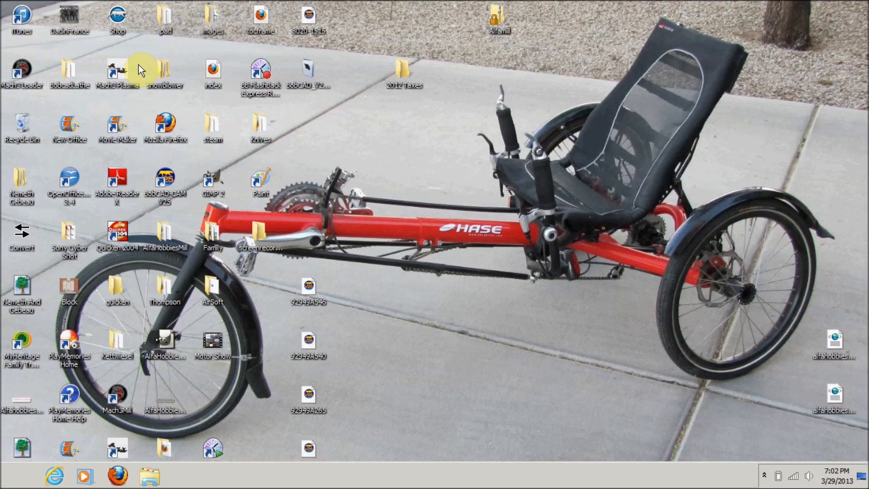
- Open Mach3 Loader from the desktop, delete the alfamill session profile and exit without loading a profile
double_click(22, 70)
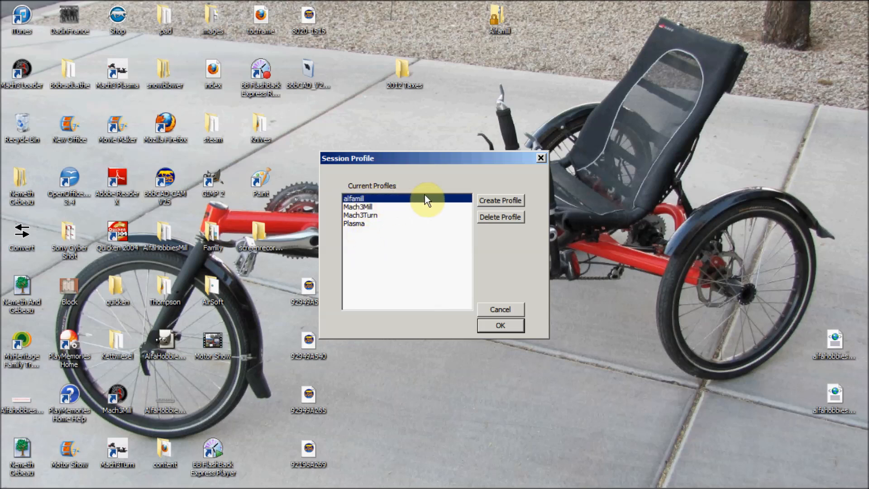
left_click(510, 214)
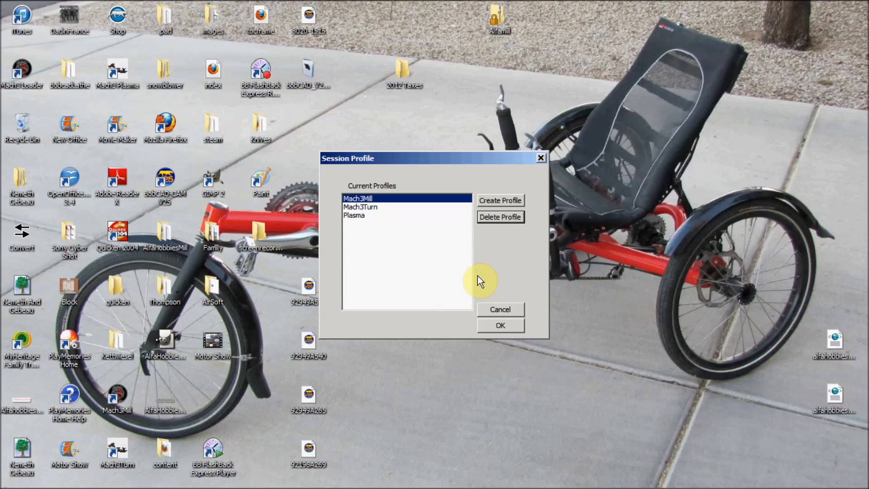
left_click(516, 311)
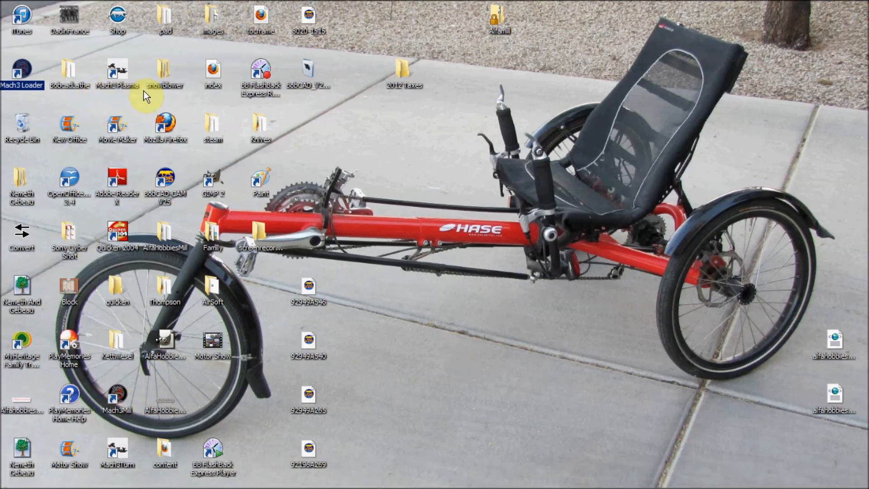
- Switch to Firefox and open the Software page of alfahobbies.com
left_click(167, 123)
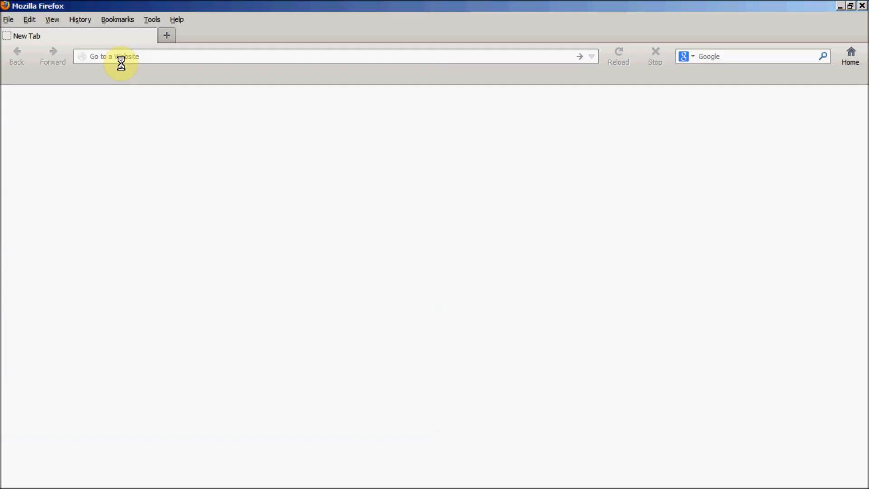
left_click(155, 56)
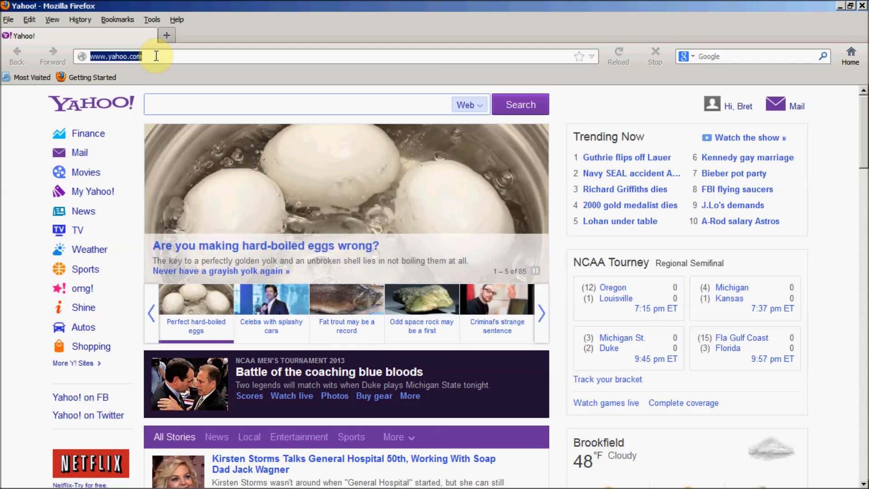
type("alf")
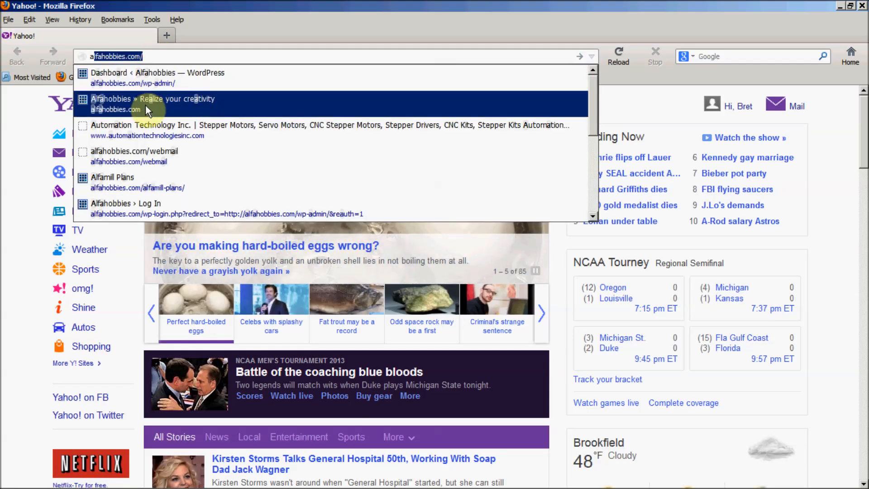
left_click(145, 105)
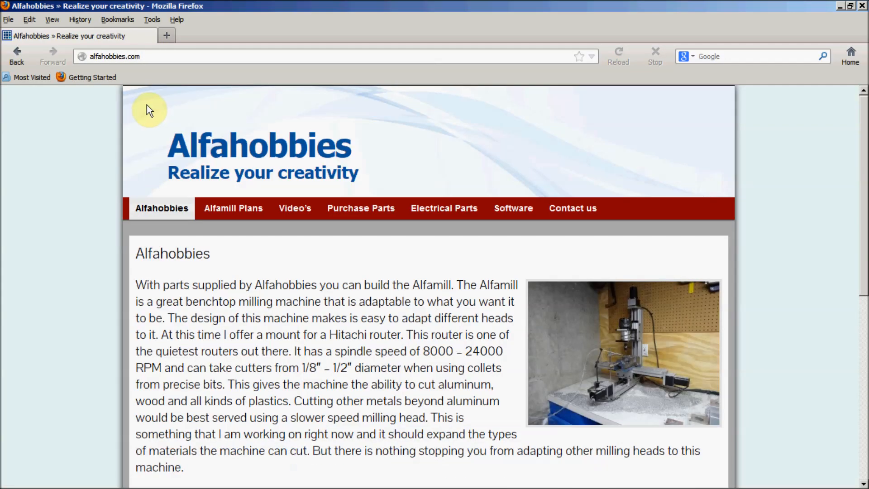
left_click(520, 211)
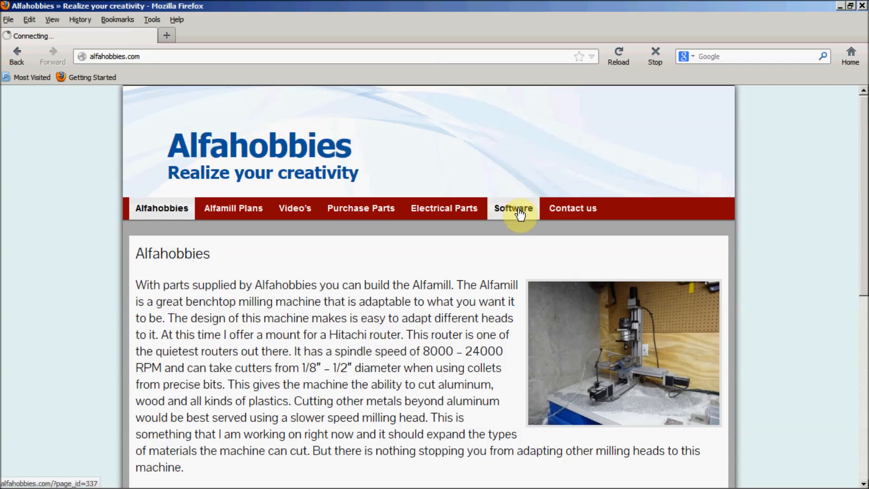
- Download the Alfamill XML archive Alfamill.zip from the Software page, saving it to disk
scroll(463, 307, "down", 8)
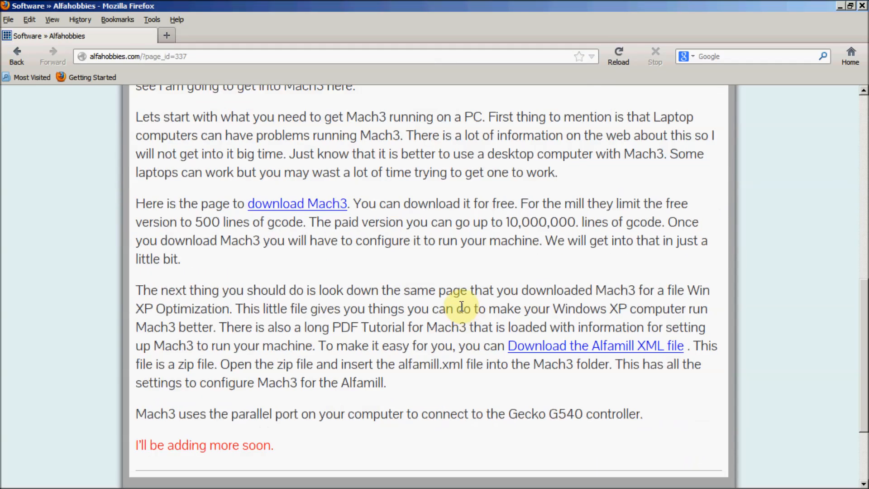
scroll(451, 233, "down", 3)
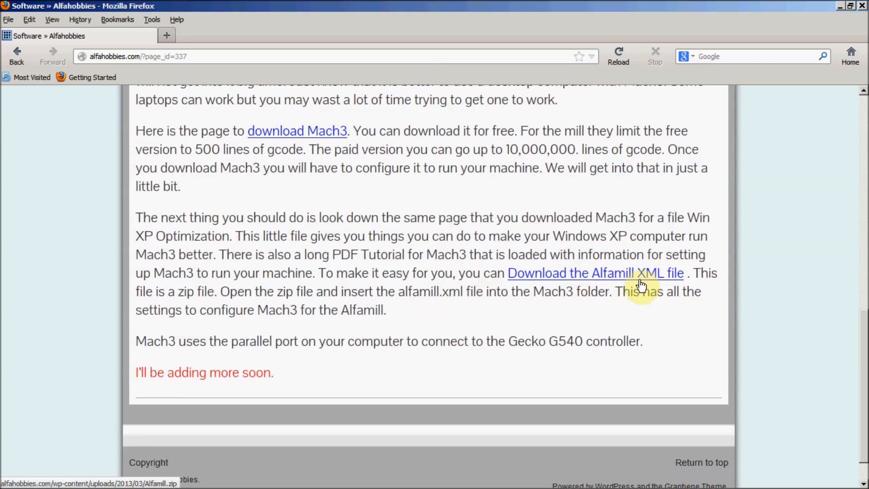
left_click(614, 274)
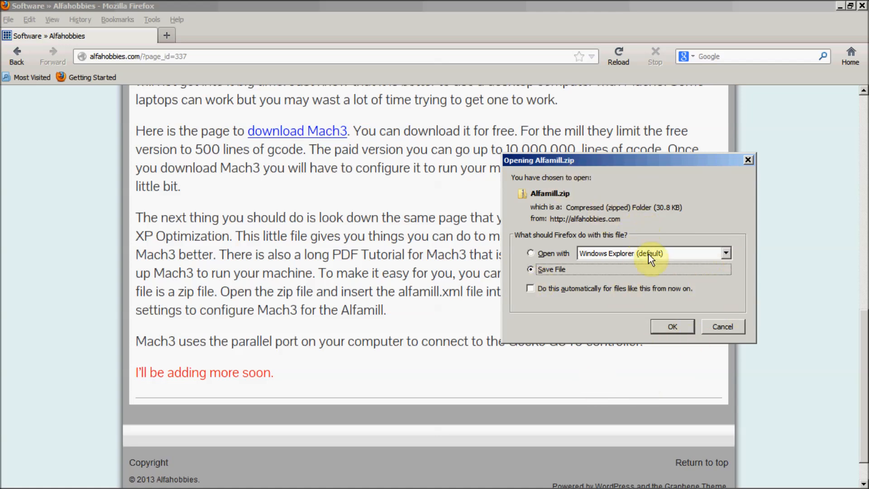
left_click(687, 324)
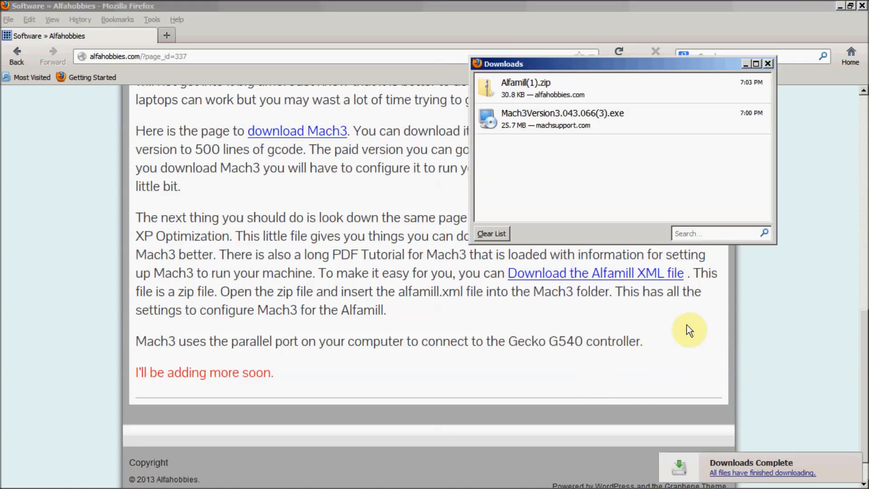
- Open the downloaded Alfamill(1).zip, copy its alfamill XML file to the desktop and close the archive window
double_click(518, 86)
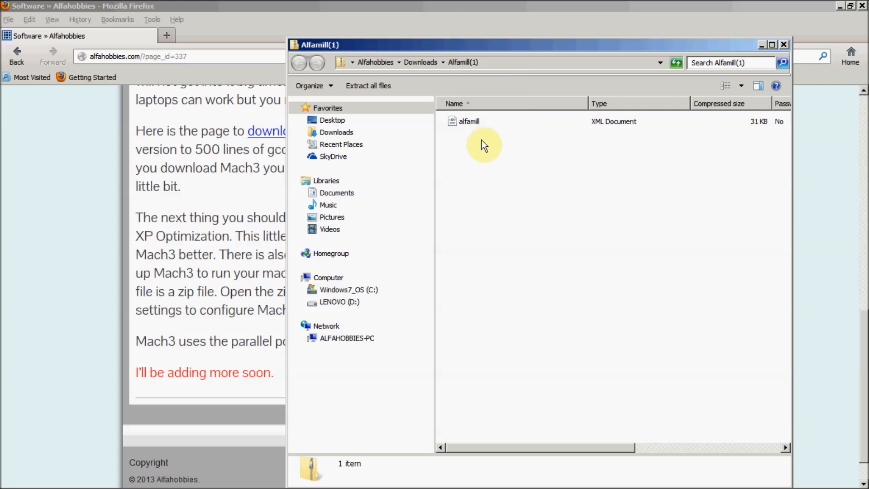
left_click(842, 5)
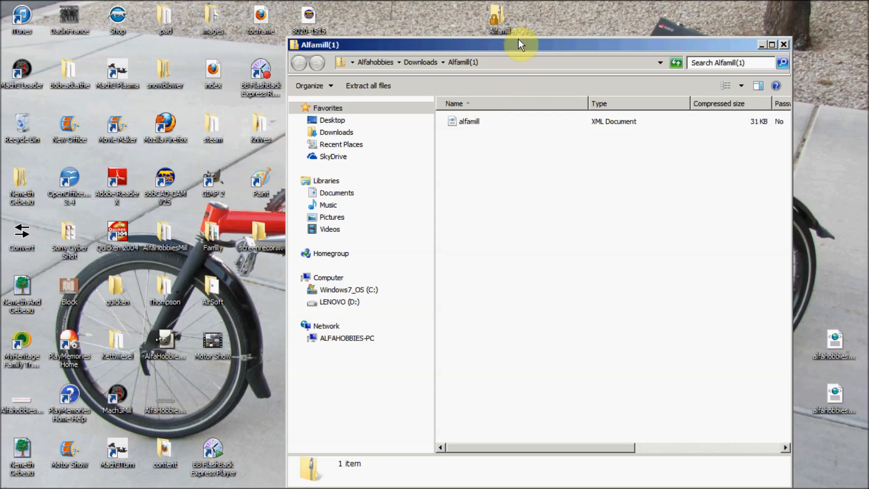
left_click_drag(520, 42, 482, 234)
left_click_drag(427, 312, 398, 151)
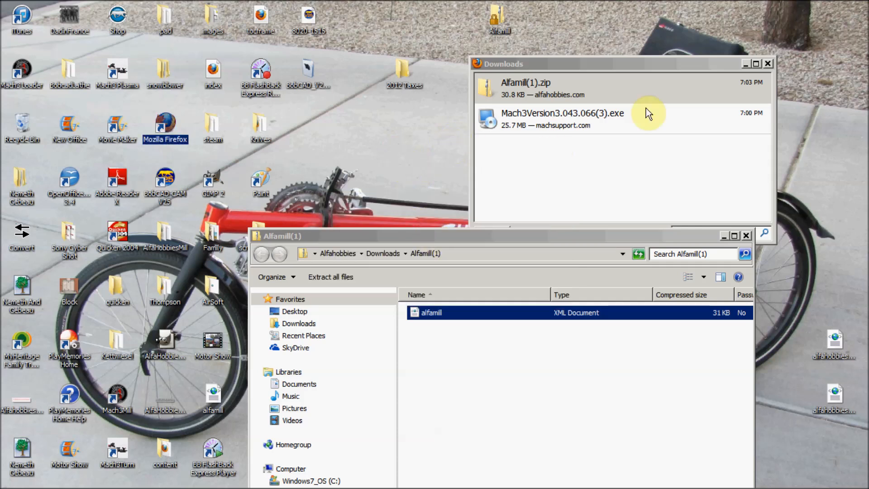
left_click(747, 235)
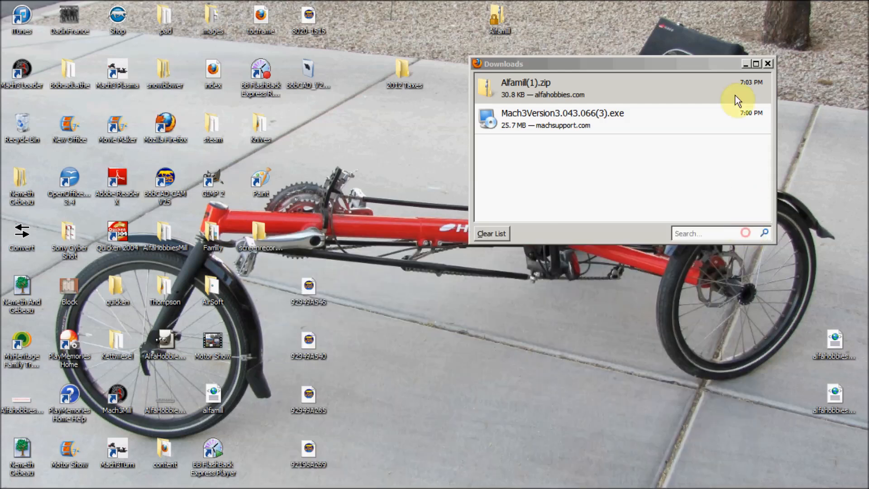
- Close the Downloads window and move the alfamill XML file to an open area of the desktop
left_click(769, 63)
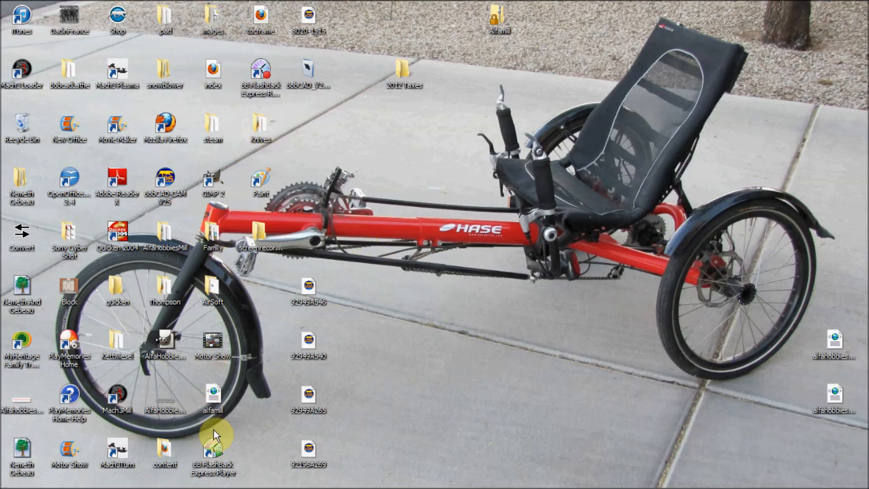
left_click_drag(222, 401, 410, 282)
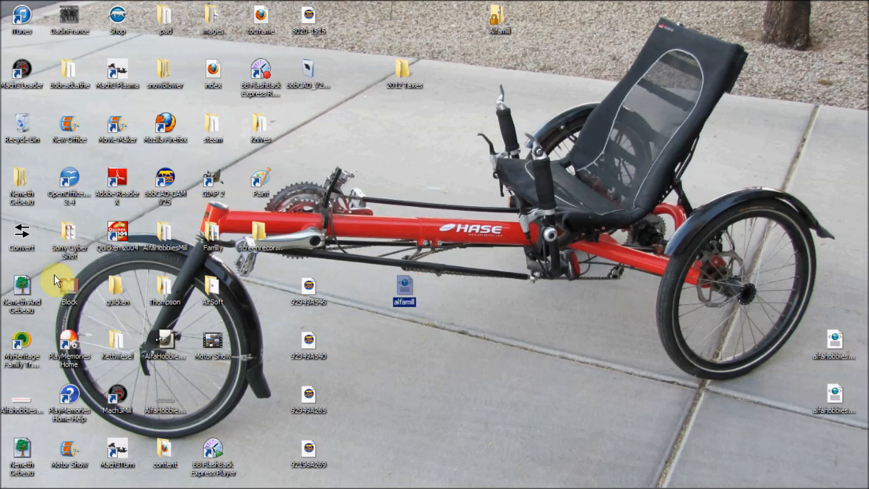
- Open Windows Explorer and go to the Mach3 folder on the Windows7_OS (C:) drive
left_click(20, 477)
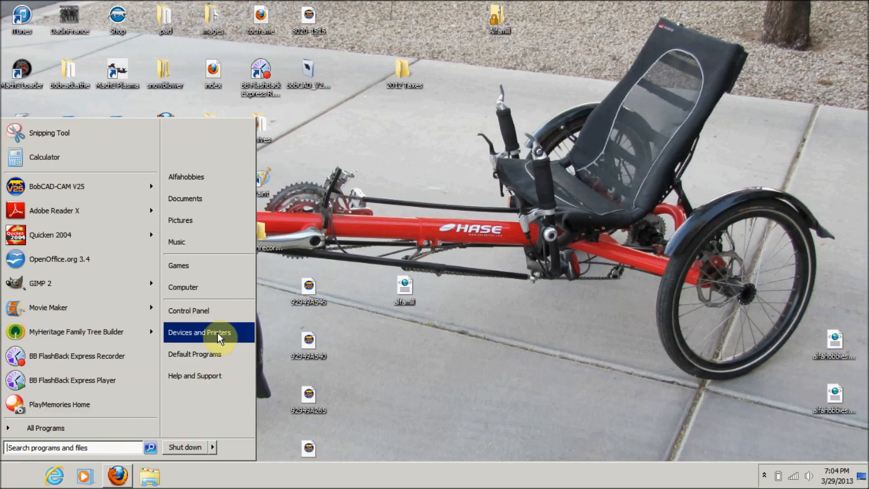
left_click(506, 390)
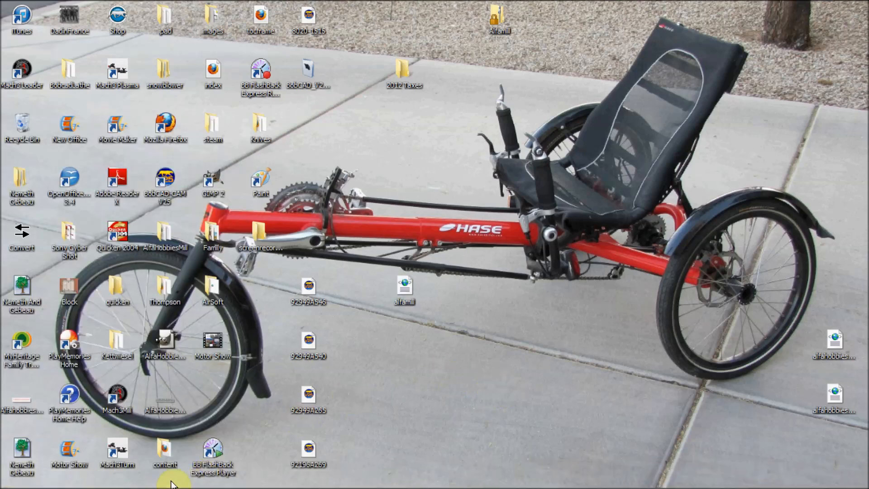
left_click(150, 475)
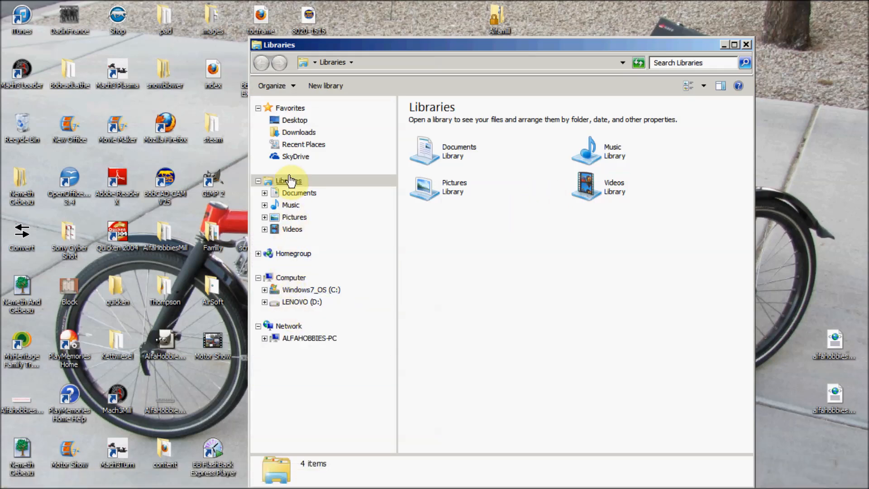
left_click(300, 292)
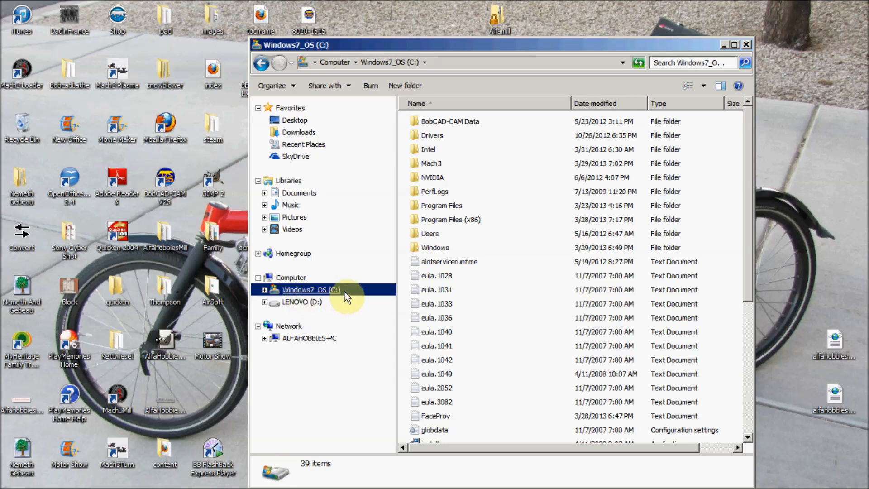
double_click(434, 166)
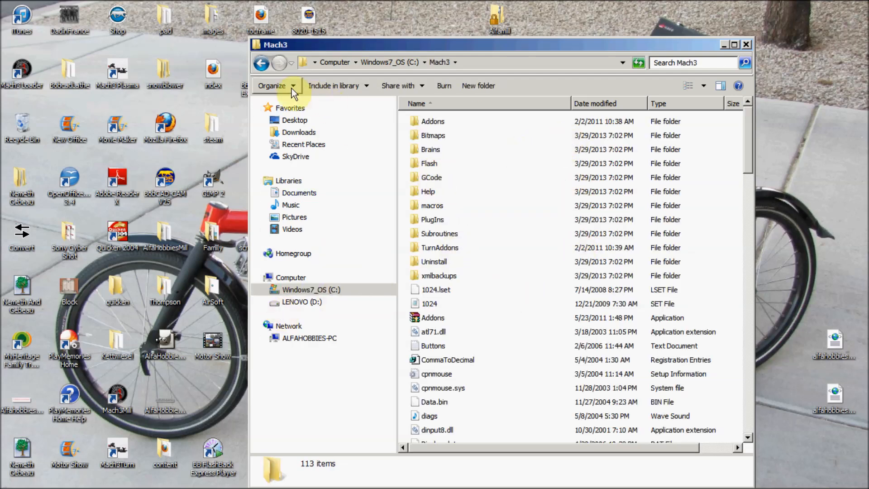
left_click(257, 67)
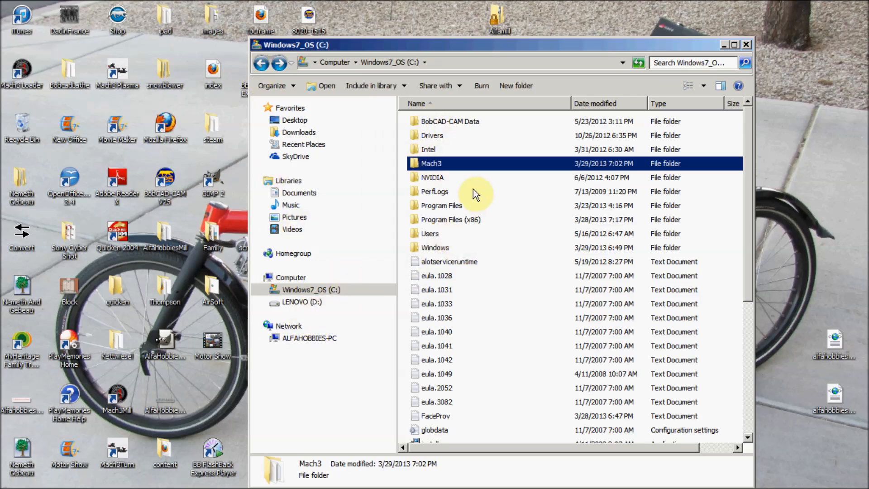
double_click(435, 166)
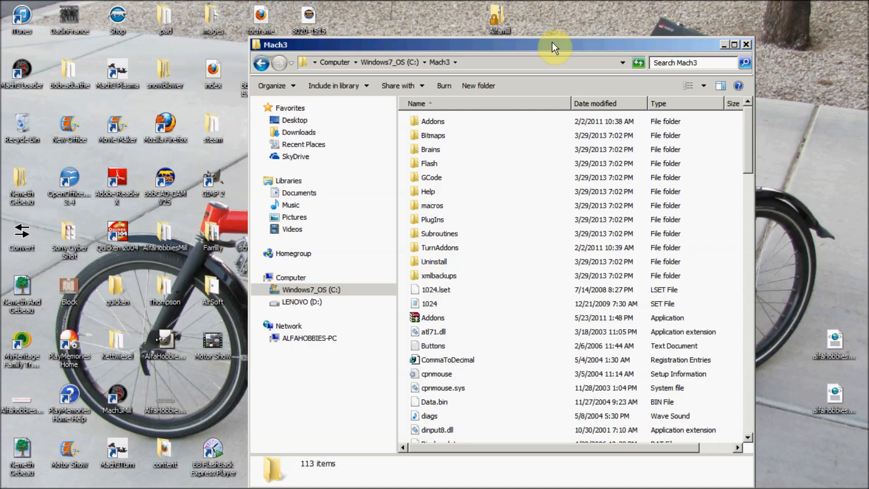
- Position the Mach3 folder window beside the alfamill XML file and move the file from the desktop into that folder
left_click_drag(552, 43, 165, 28)
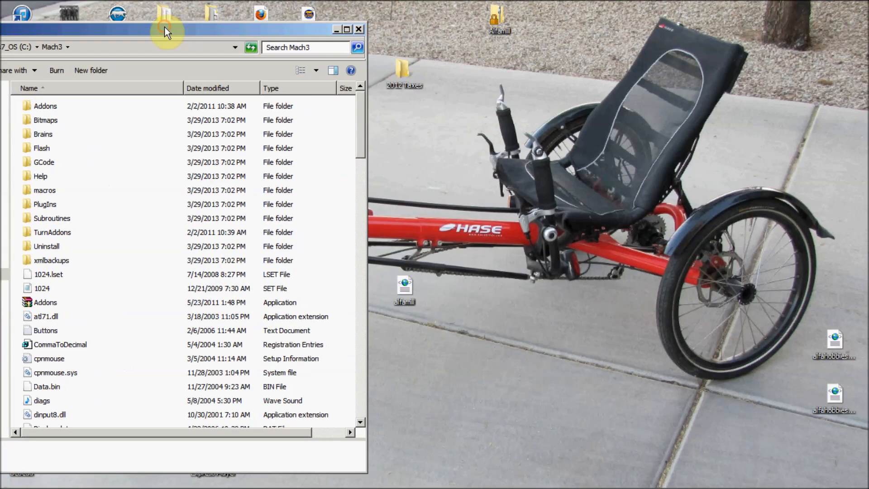
left_click_drag(401, 281, 136, 296)
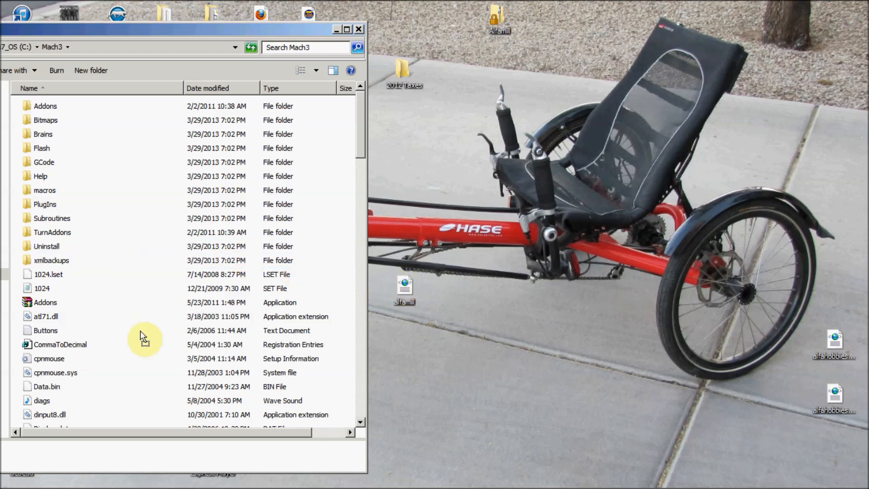
left_click_drag(140, 330, 141, 331)
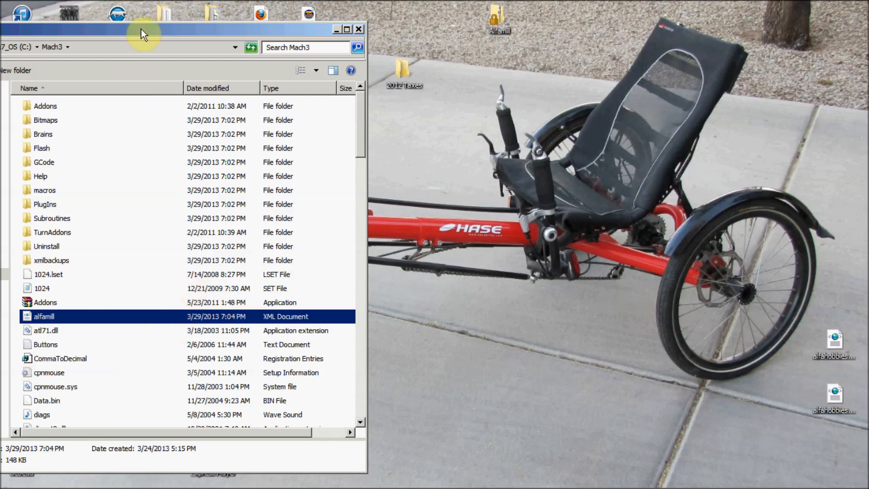
- Examine the Mach3 folder on the C: drive for the alfamill file and the other XML profiles, then close the folder window
left_click_drag(140, 29, 460, 10)
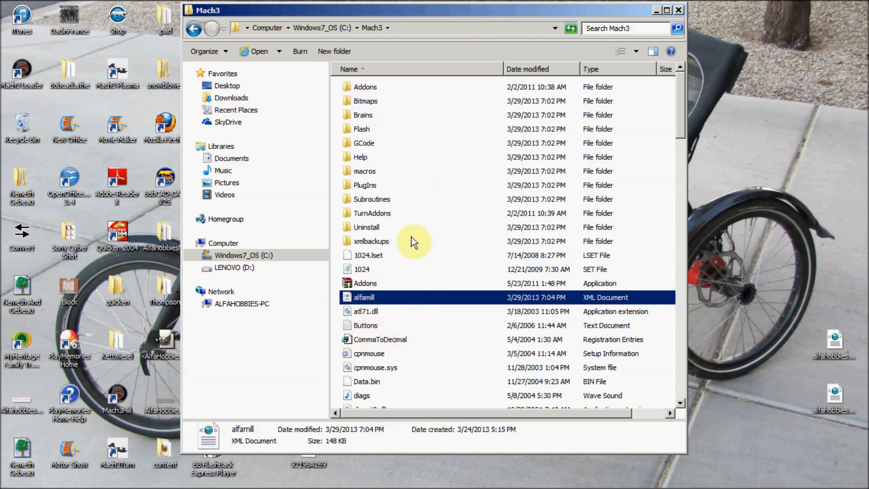
left_click_drag(439, 9, 594, 9)
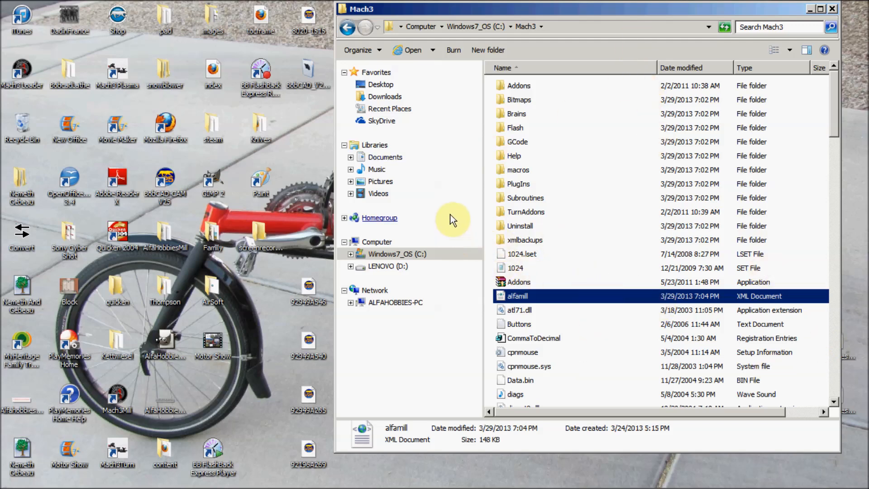
left_click(347, 29)
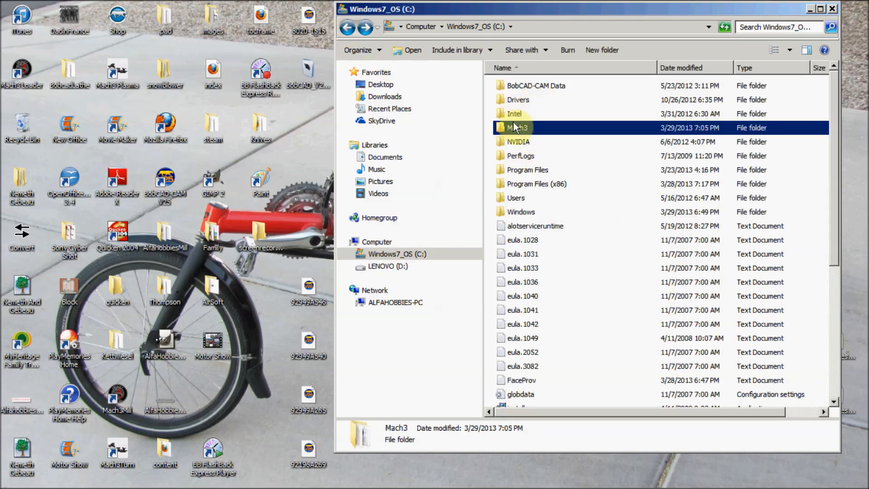
double_click(519, 126)
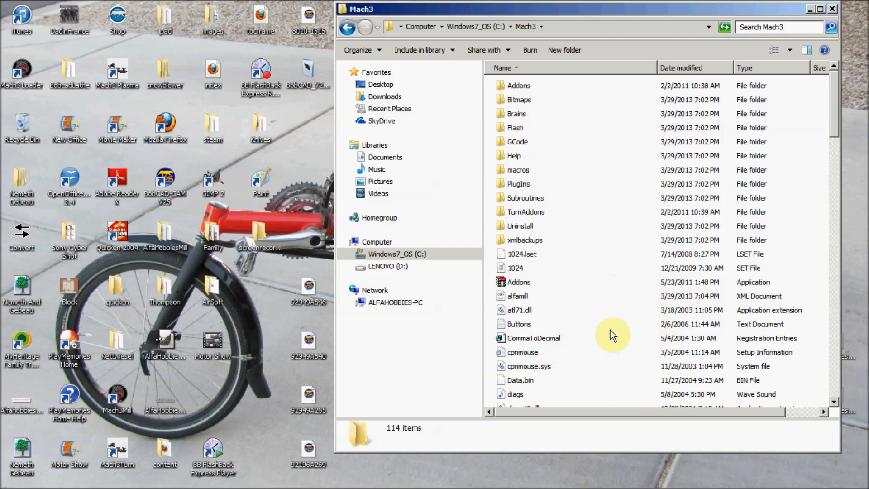
scroll(614, 345, "down", 4)
scroll(609, 324, "down", 4)
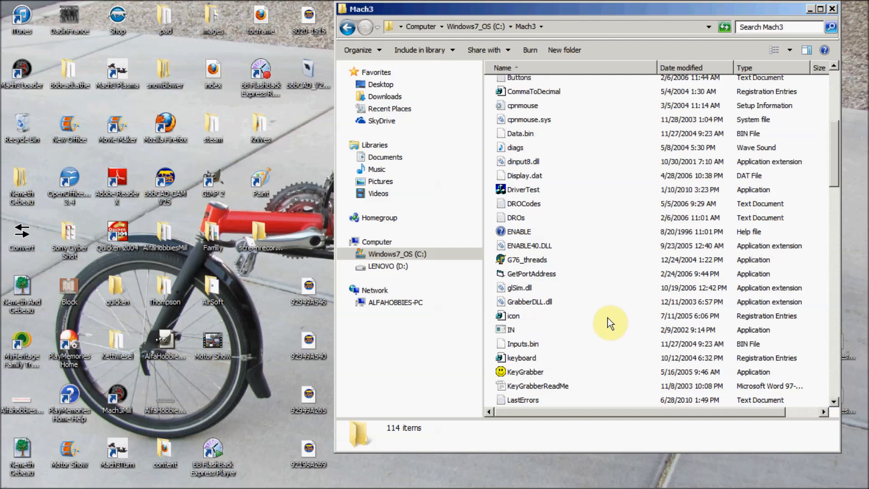
scroll(607, 317, "down", 1)
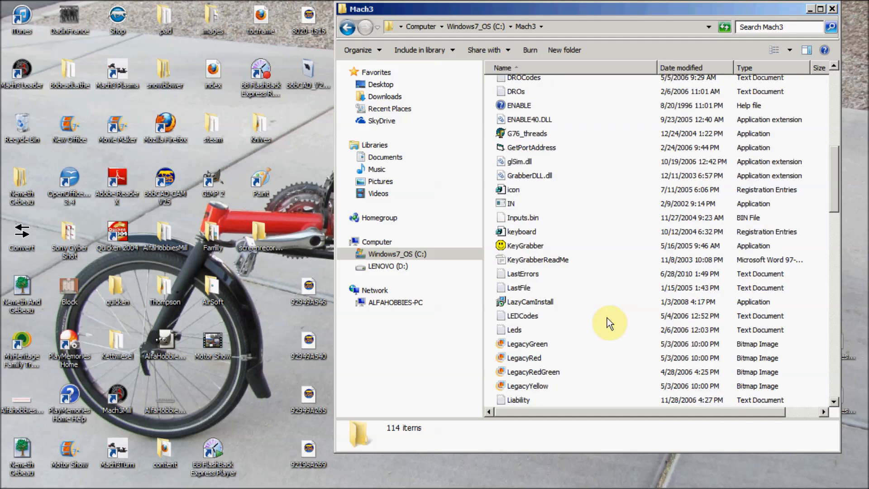
scroll(607, 318, "down", 6)
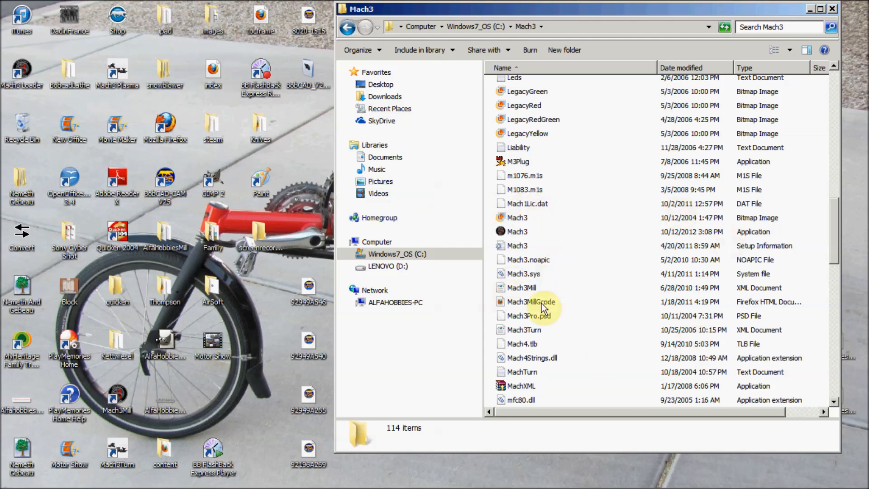
scroll(579, 287, "up", 15)
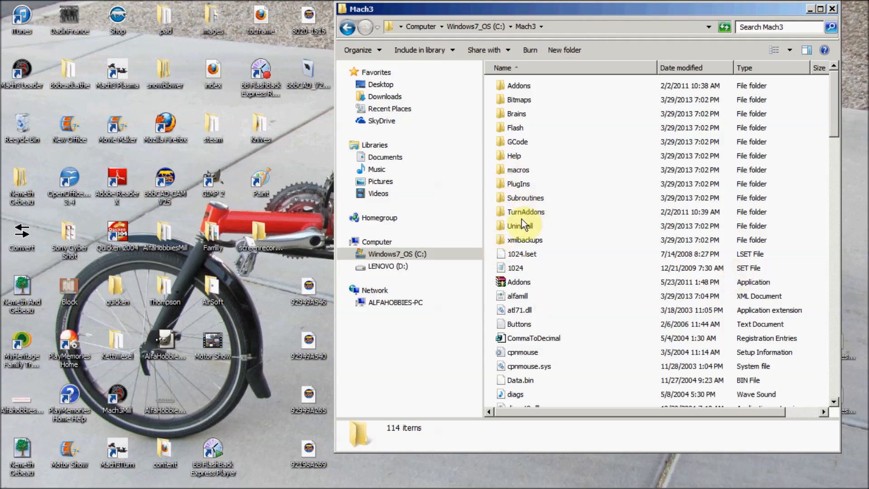
left_click(833, 10)
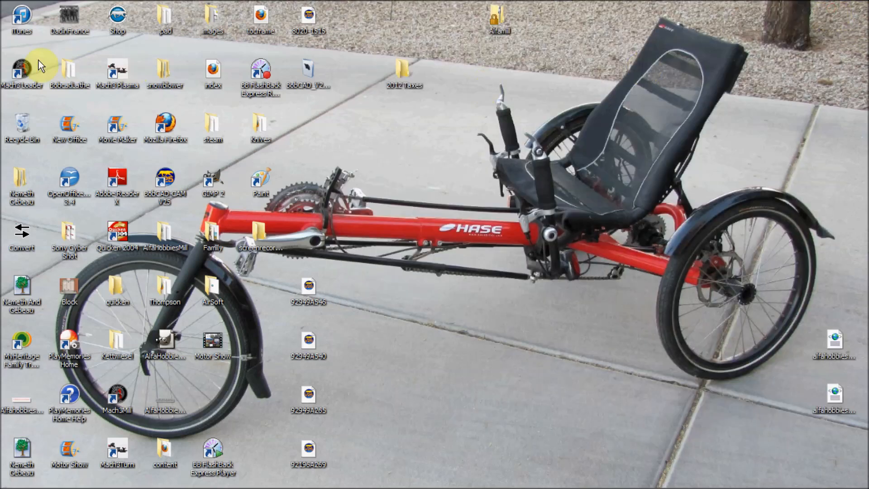
- Open Mach3 Loader from the desktop, load the alfamill session profile and reset Mach3 out of emergency mode
double_click(23, 72)
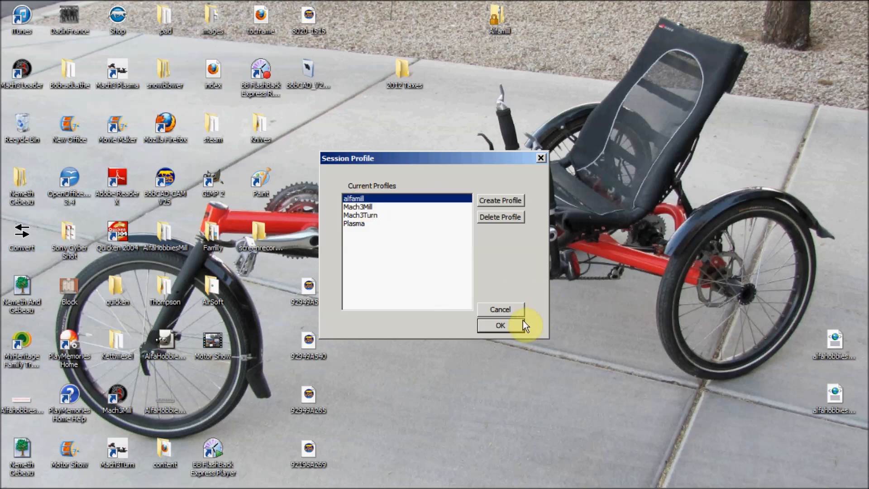
left_click(360, 223)
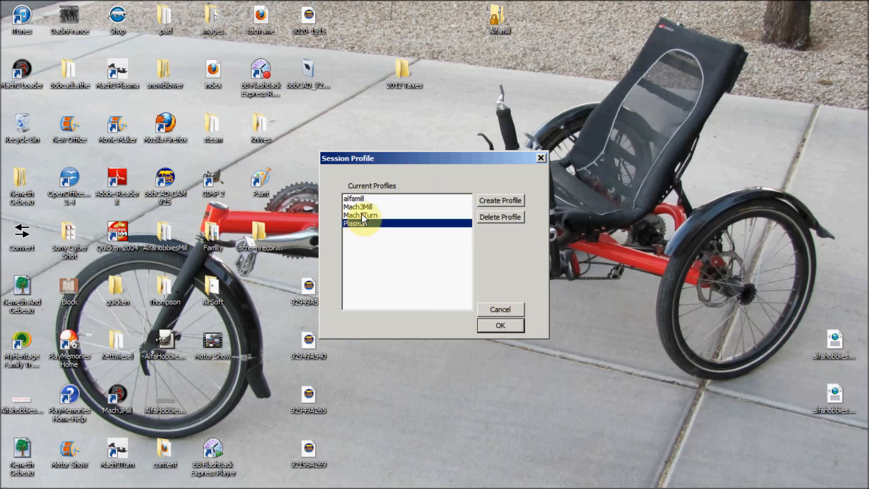
left_click_drag(363, 214, 362, 209)
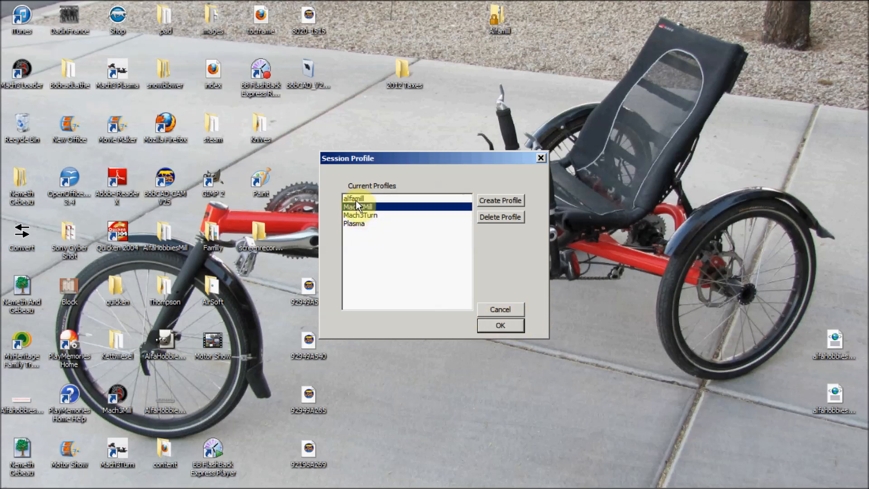
left_click(356, 199)
left_click(511, 326)
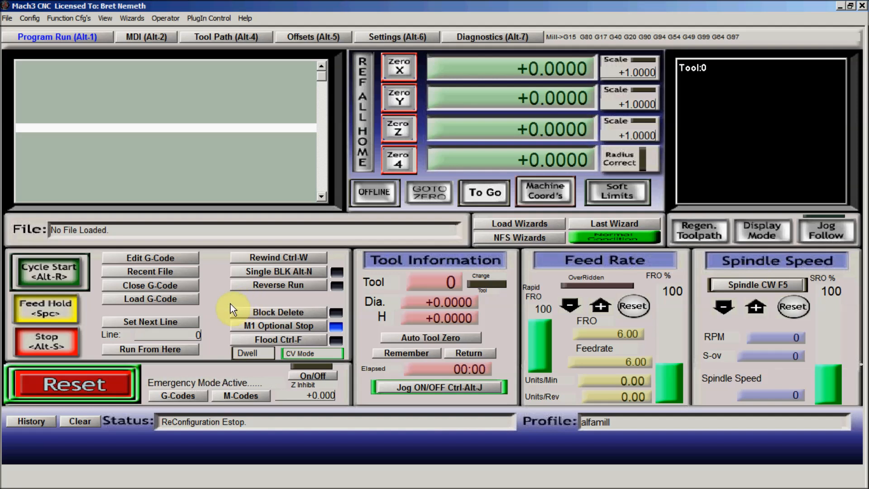
left_click(62, 392)
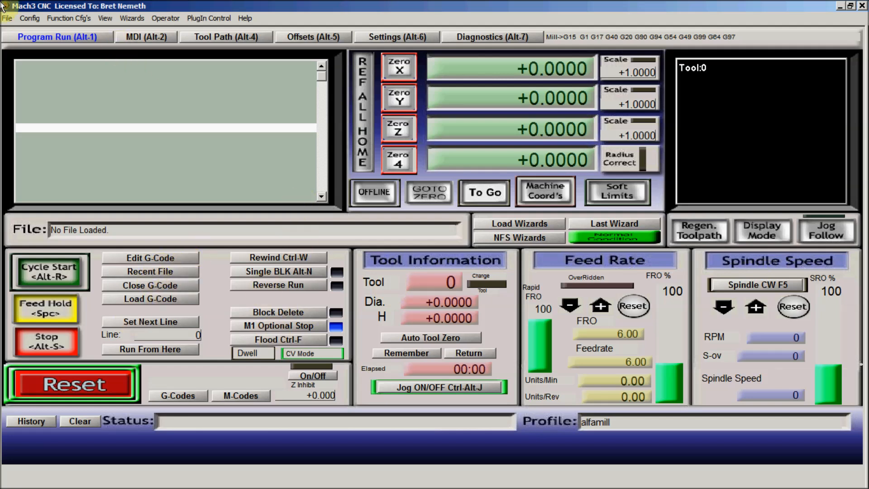
- Open the Ports and Pins configuration and review the port setup and the motor output pins for each axis
left_click(30, 18)
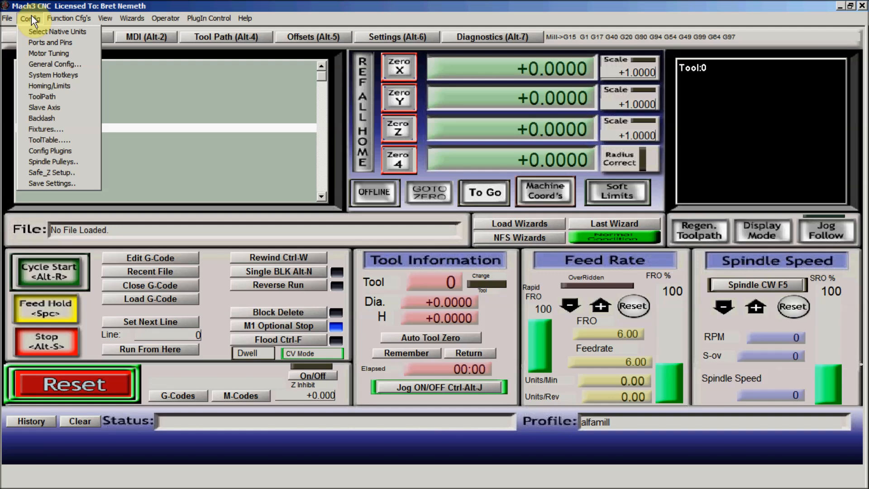
left_click(40, 41)
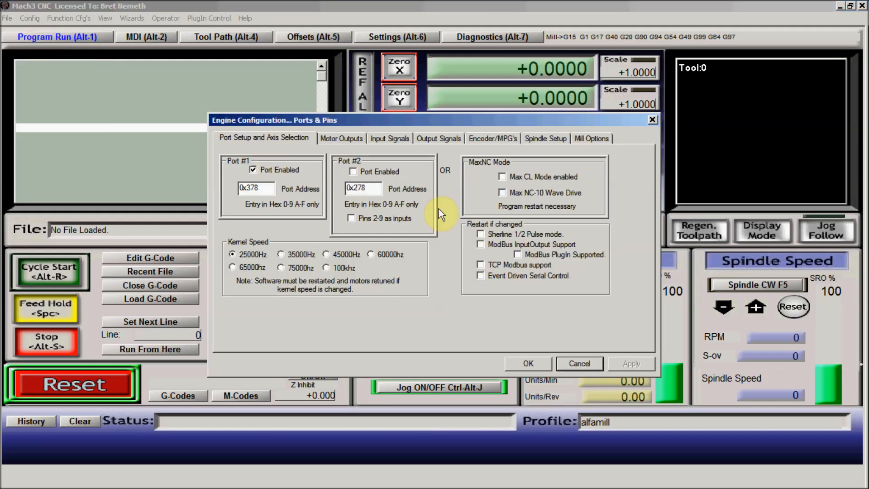
left_click(352, 138)
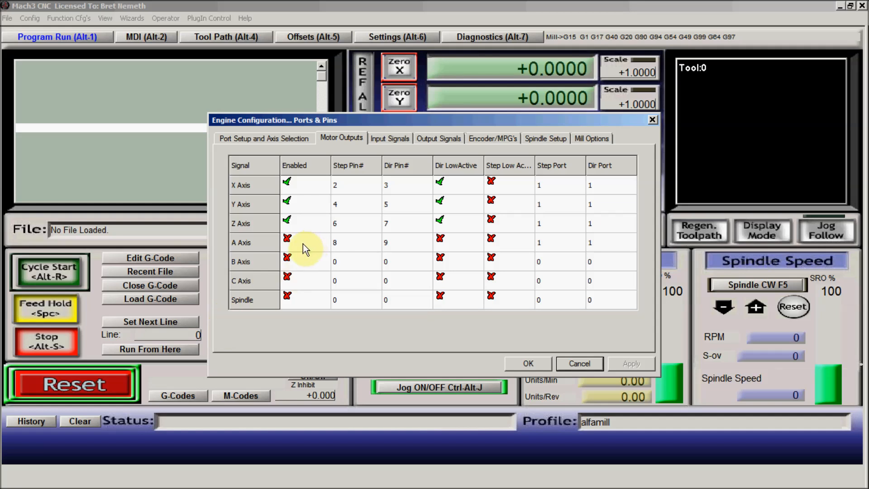
- Review the input signals in Ports and Pins, including the axis limits, home switches, EStop and OEM triggers
left_click(387, 139)
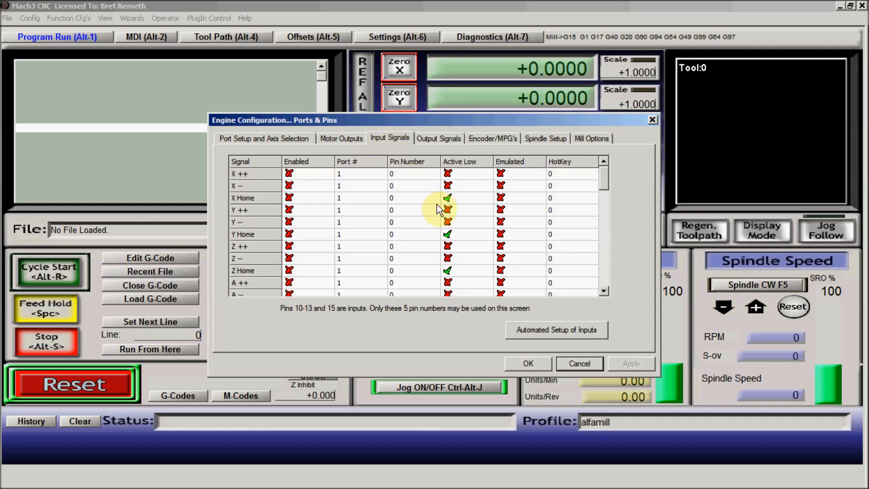
left_click(381, 246)
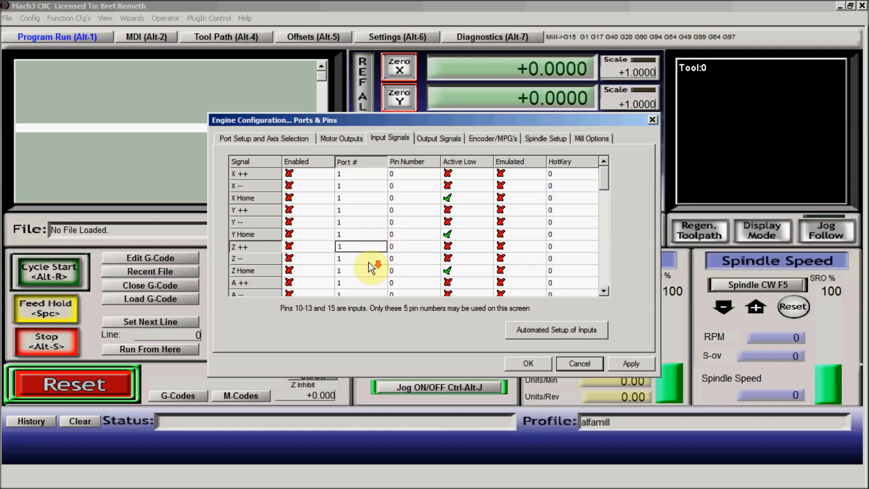
left_click_drag(605, 292, 605, 295)
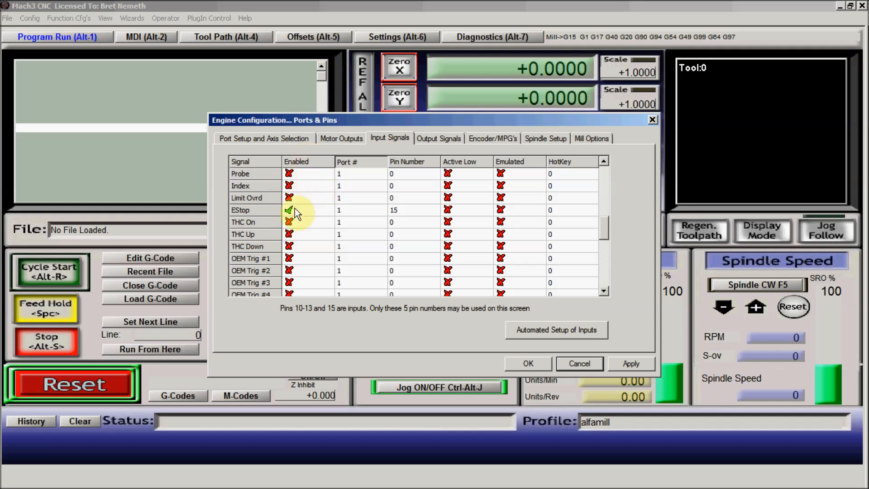
left_click(605, 290)
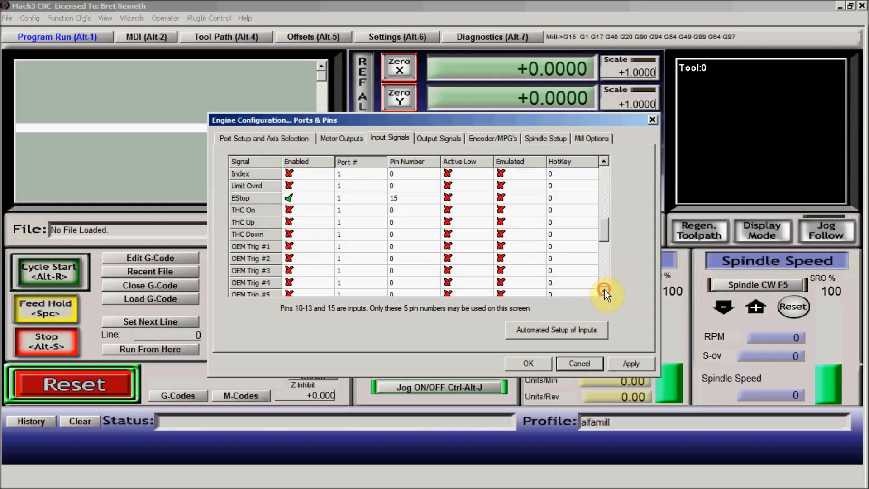
left_click(604, 176)
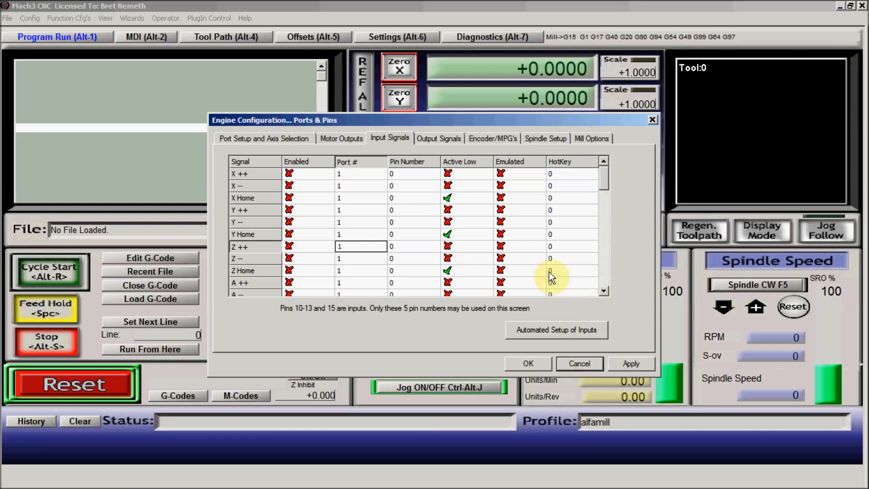
- Review the output signals, encoder, spindle and mill option settings, then cancel Ports and Pins and reset Mach3 out of emergency mode
left_click(453, 139)
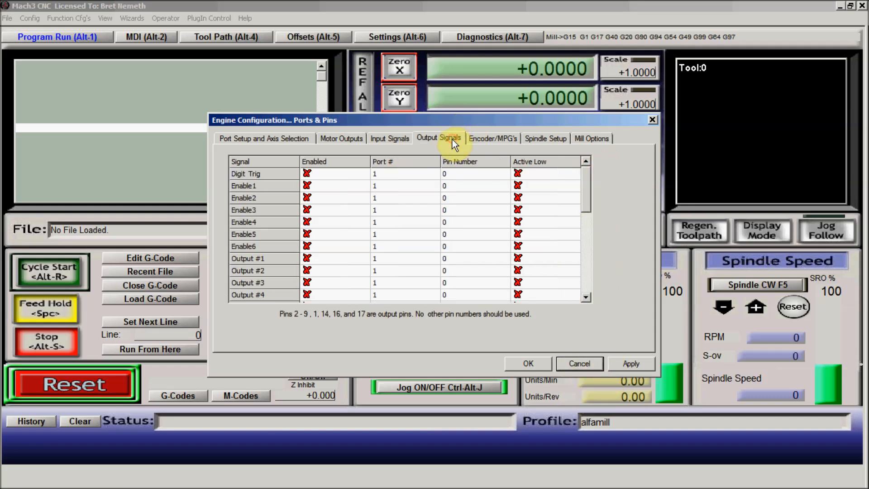
left_click(485, 140)
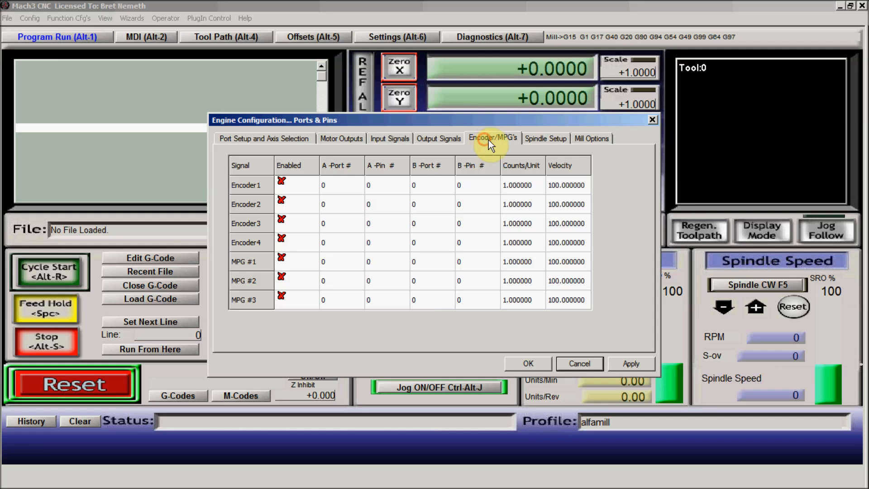
left_click(567, 137)
left_click(583, 138)
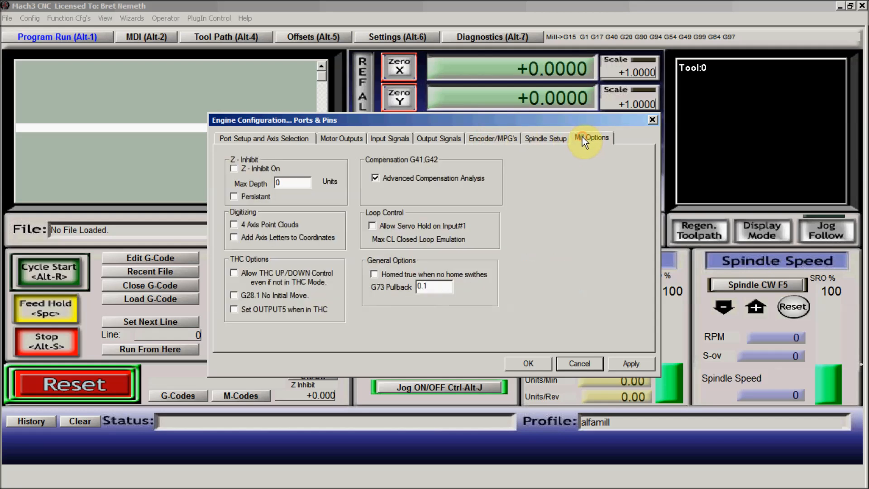
left_click(299, 137)
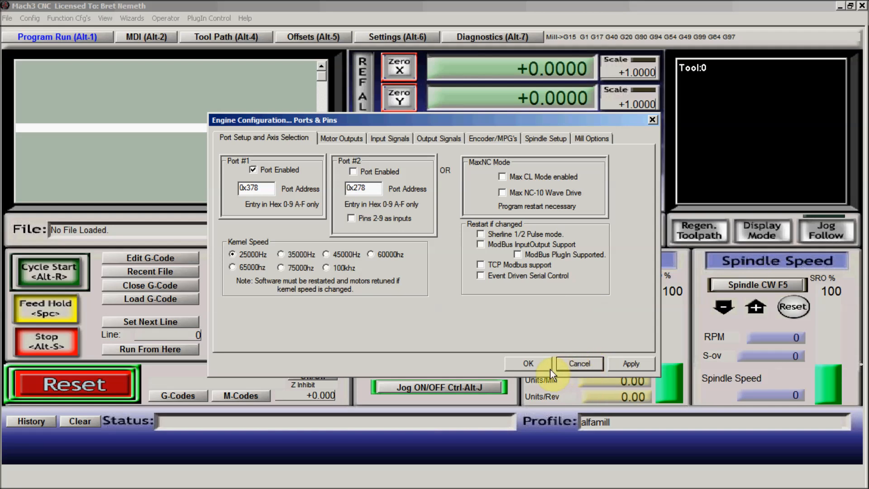
left_click(594, 367)
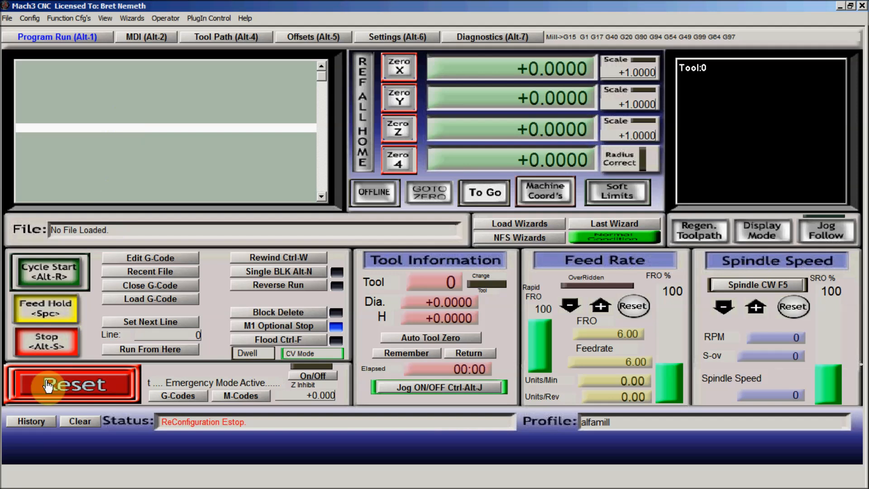
left_click(103, 383)
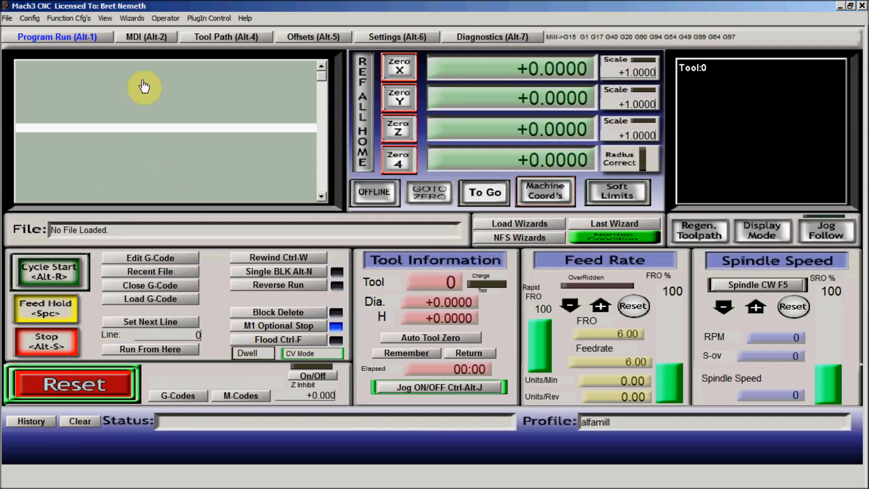
- Open the backlash values, re-enter the final digit 1 of the X axis distance, toggle Backlash Enabled off and back on, and accept
left_click(34, 17)
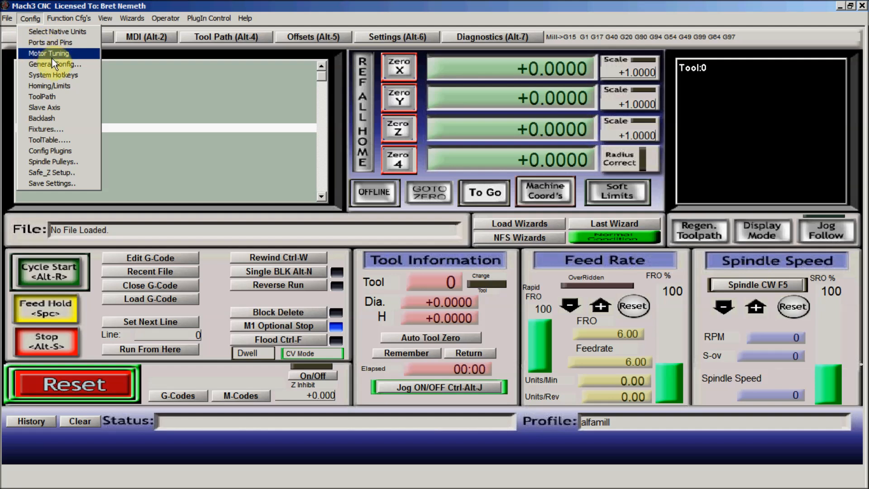
left_click(55, 118)
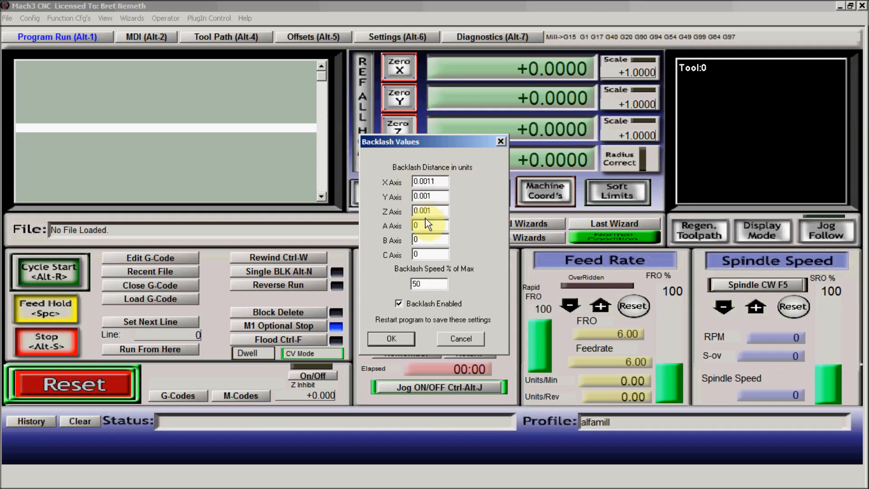
left_click(430, 181)
key("BackSpace")
type("1")
left_click(399, 304)
left_click(399, 303)
left_click(398, 306)
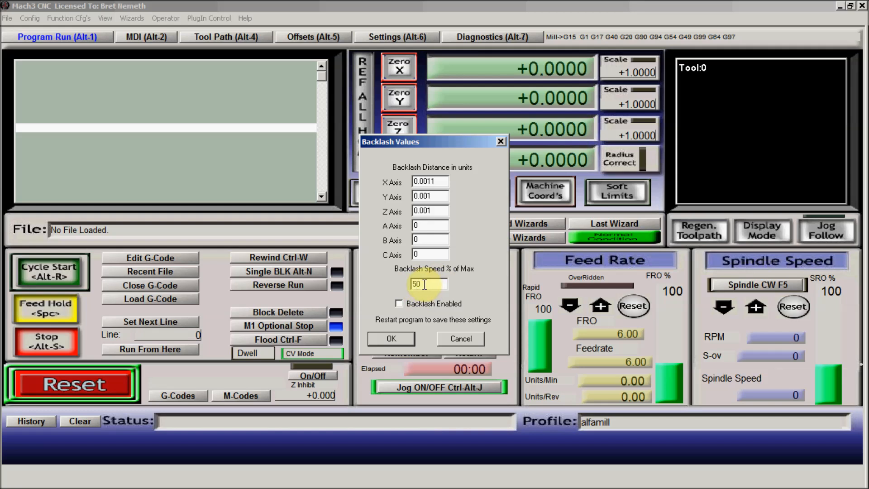
left_click(399, 303)
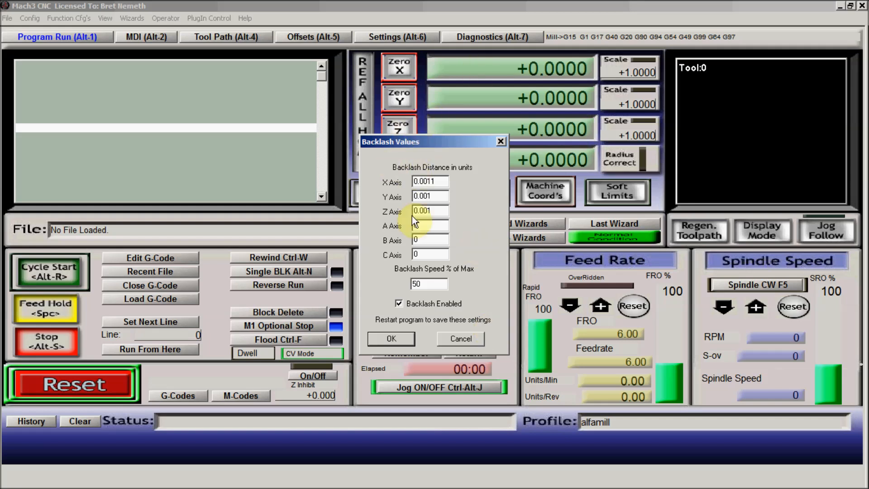
left_click(392, 340)
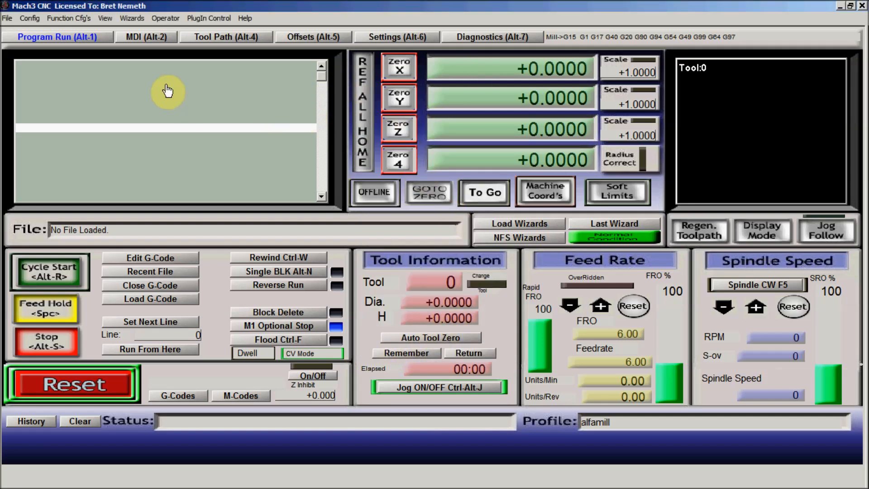
left_click(29, 18)
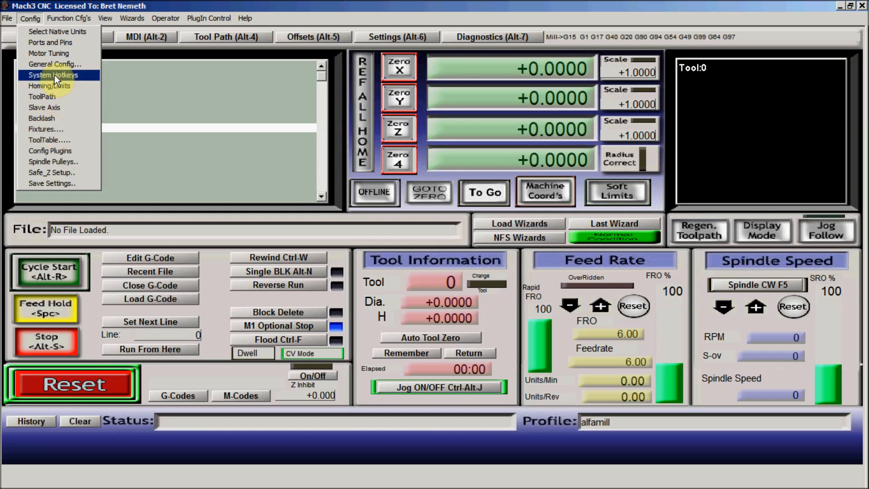
mouse_move(45, 21)
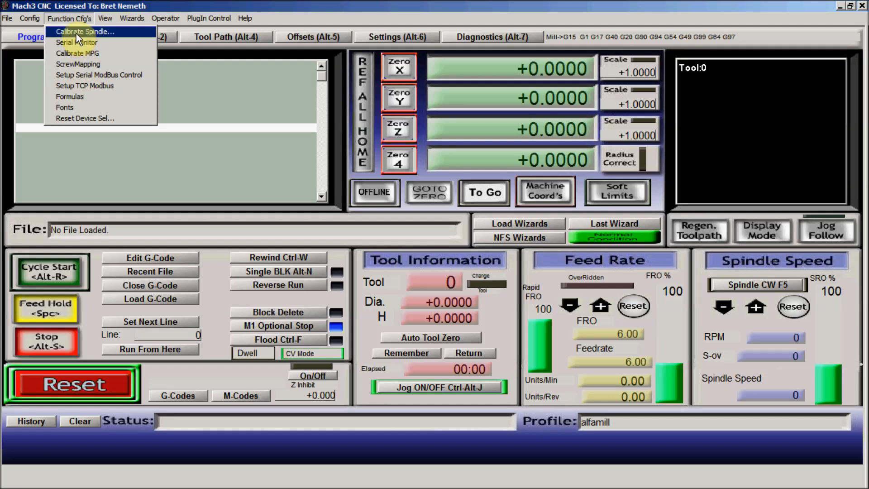
mouse_move(102, 18)
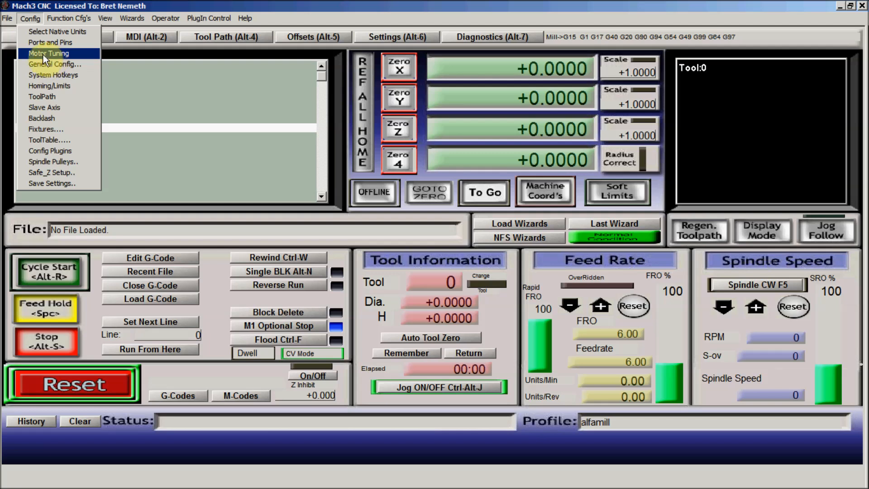
left_click(29, 17)
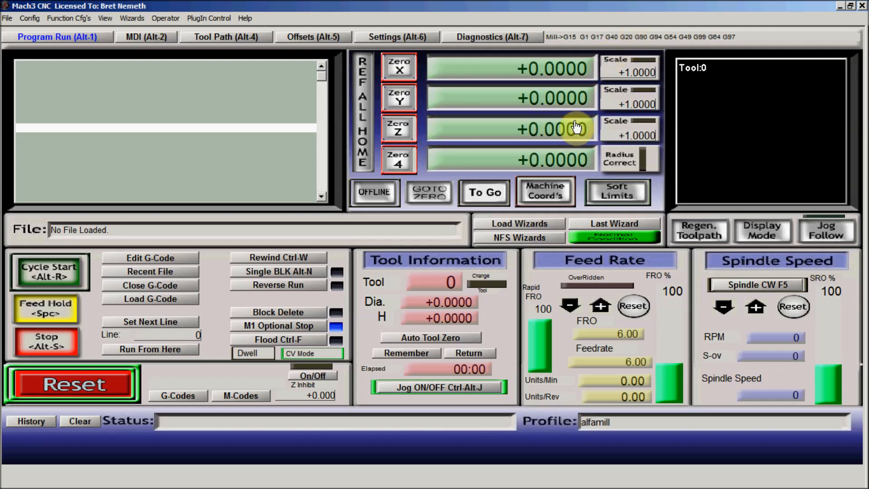